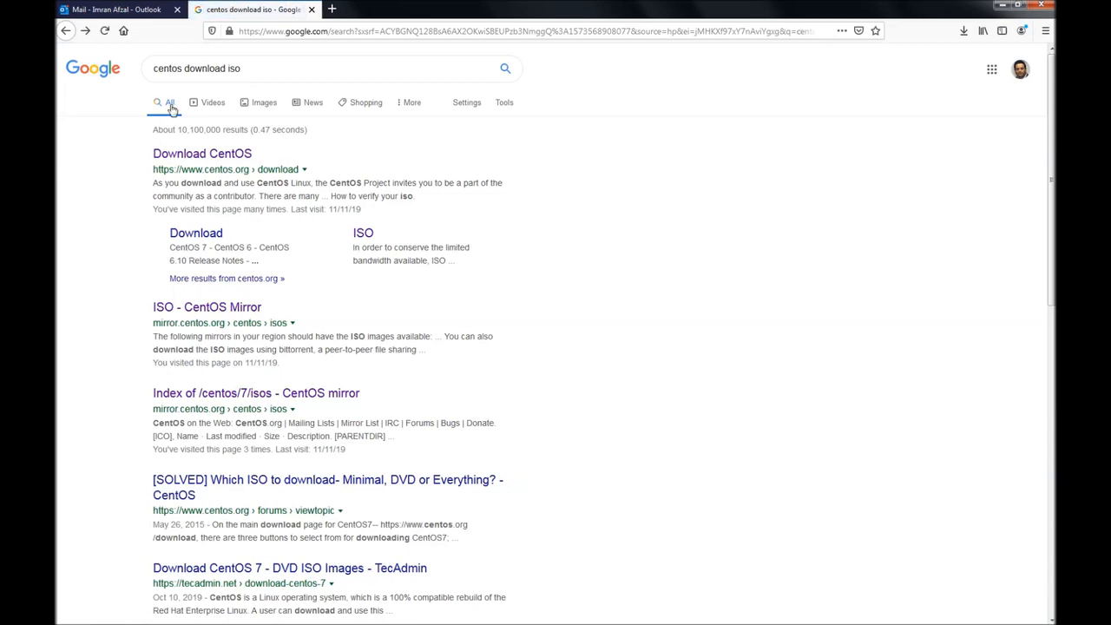
Step: Refine the Google search to 'centos 7 download iso' and run it
left_click(183, 70)
type("7")
key("Return")
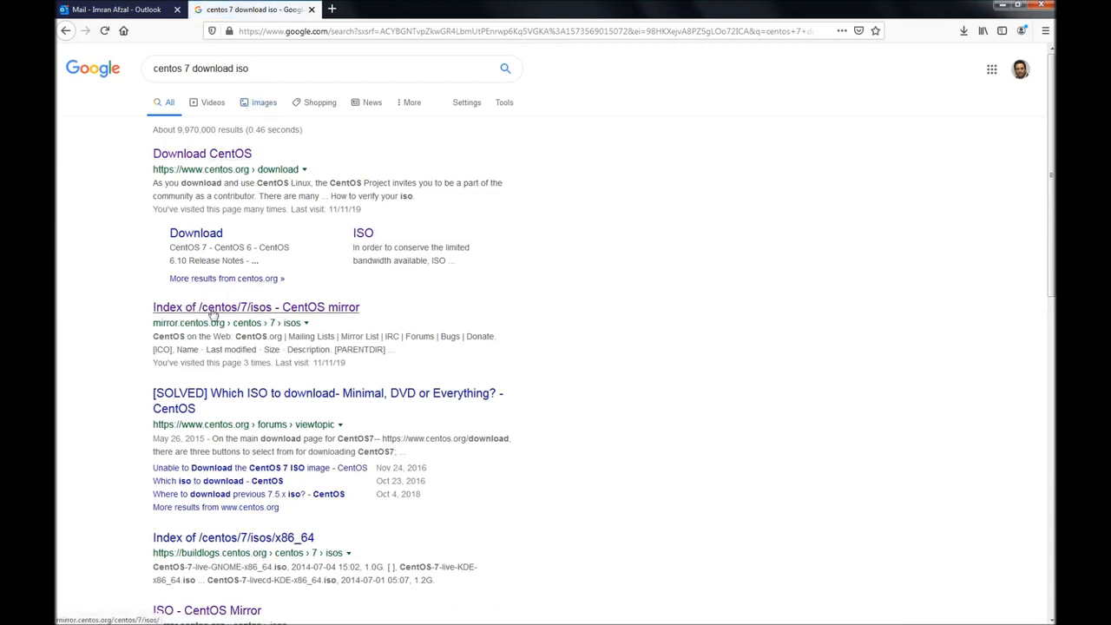
Step: Preview the CentOS 7 isos listing, then open the buildlogs x86_64 ISO index
left_click(208, 315)
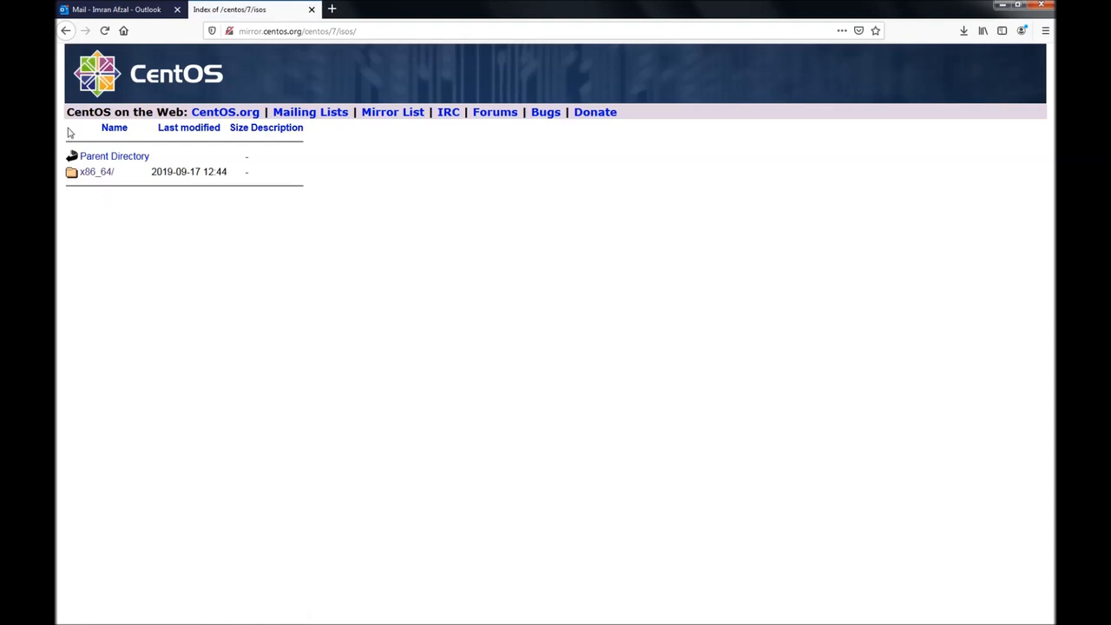
left_click(66, 31)
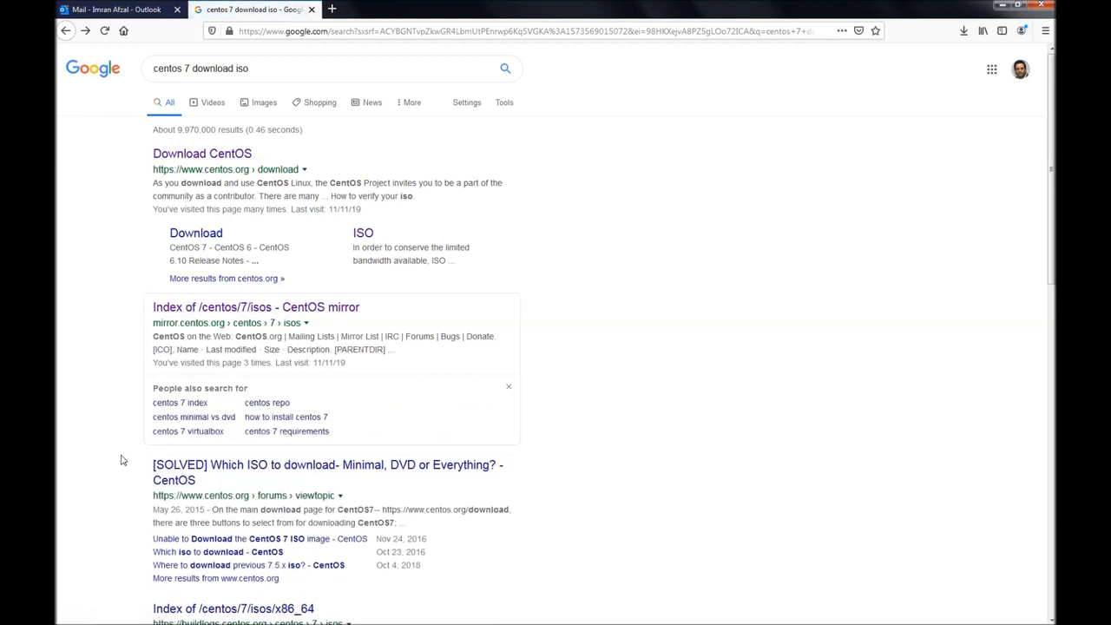
scroll(119, 469, "down", 3)
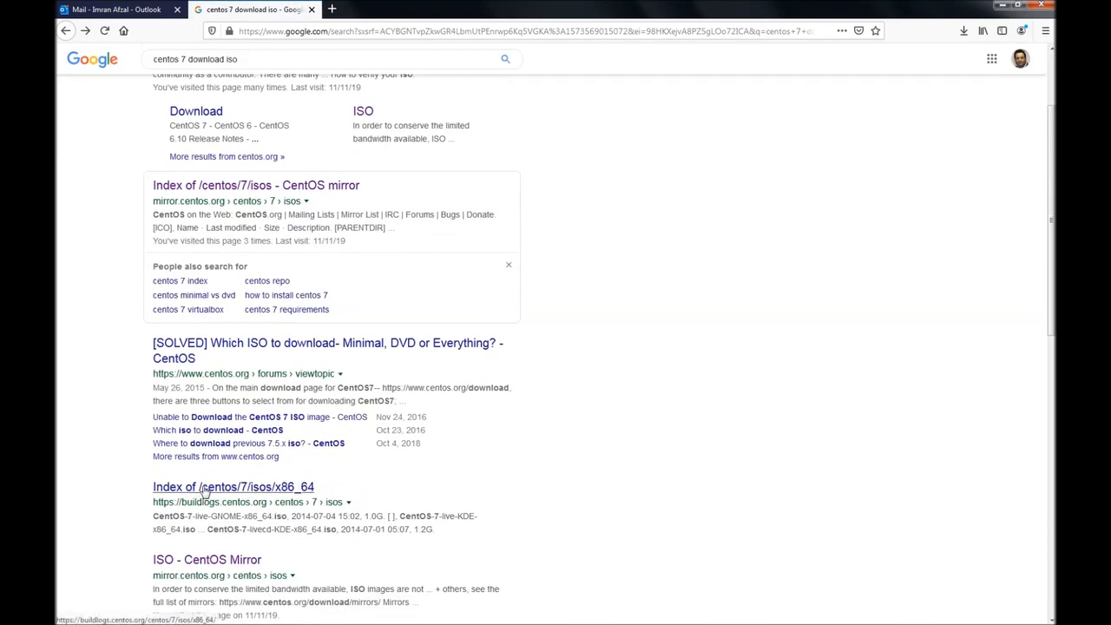
left_click(205, 492)
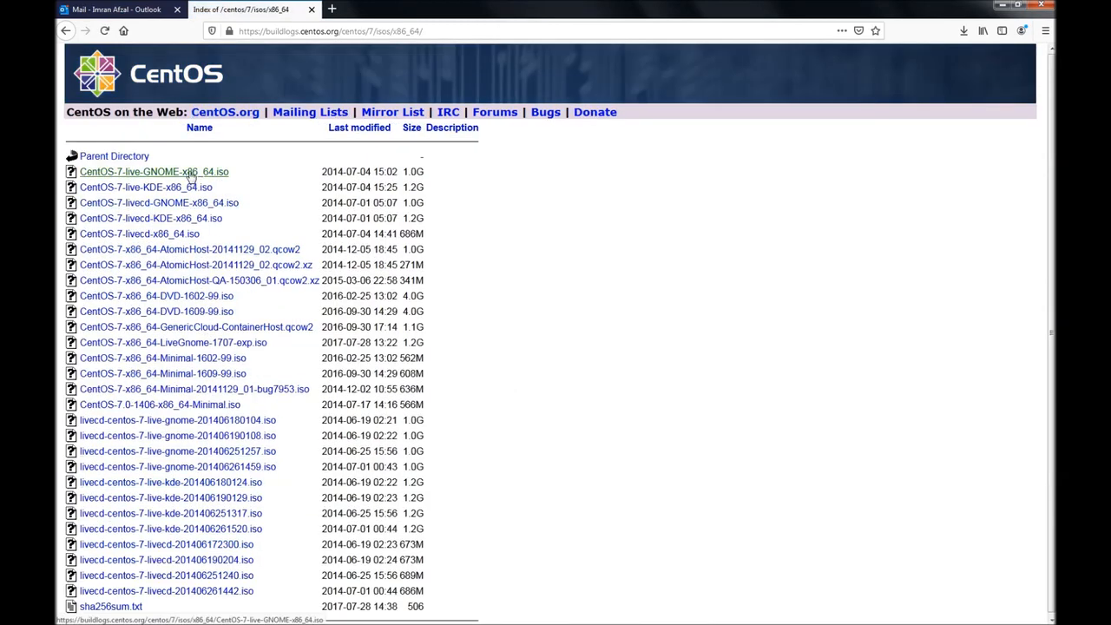
Step: Go from the search results through /centos/7/isos/x86_64 to the mirror.clarkson.edu mirror
left_click(66, 30)
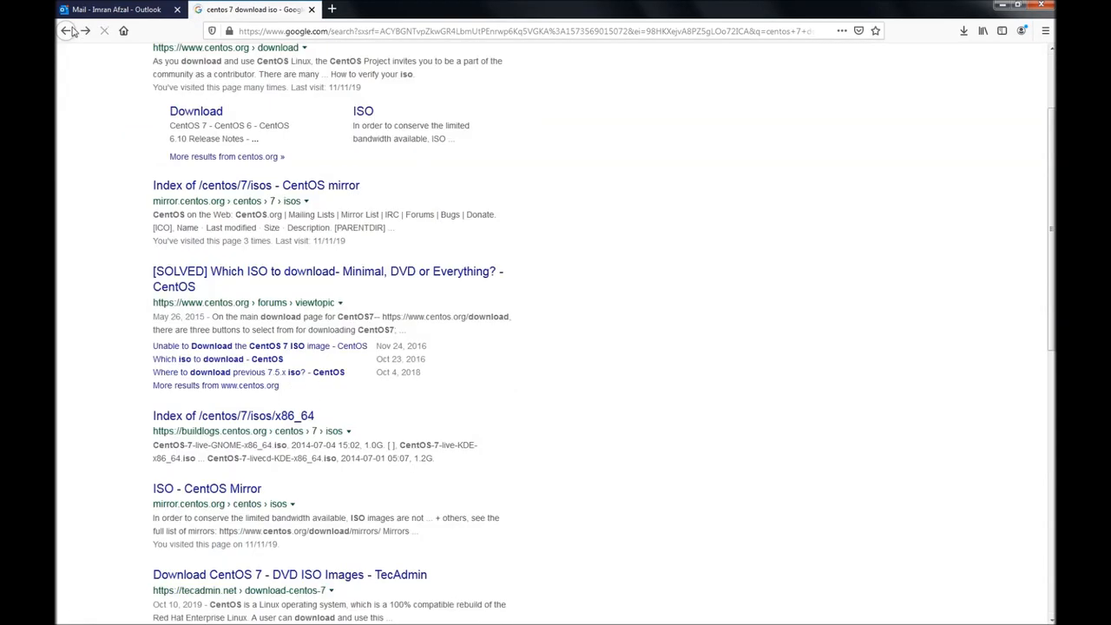
left_click(186, 309)
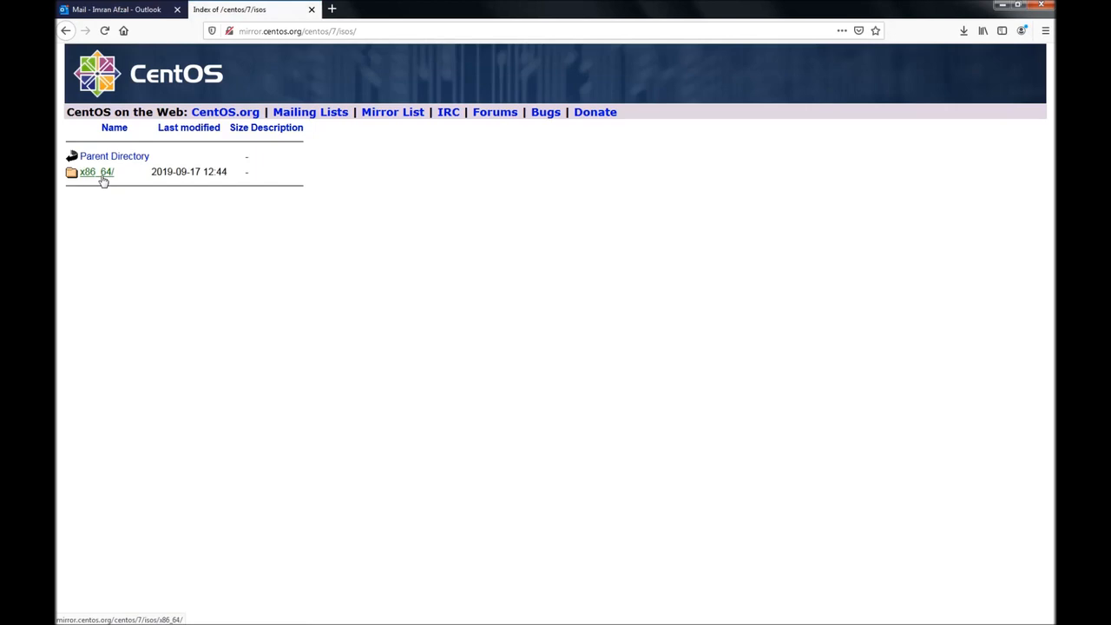
left_click(101, 176)
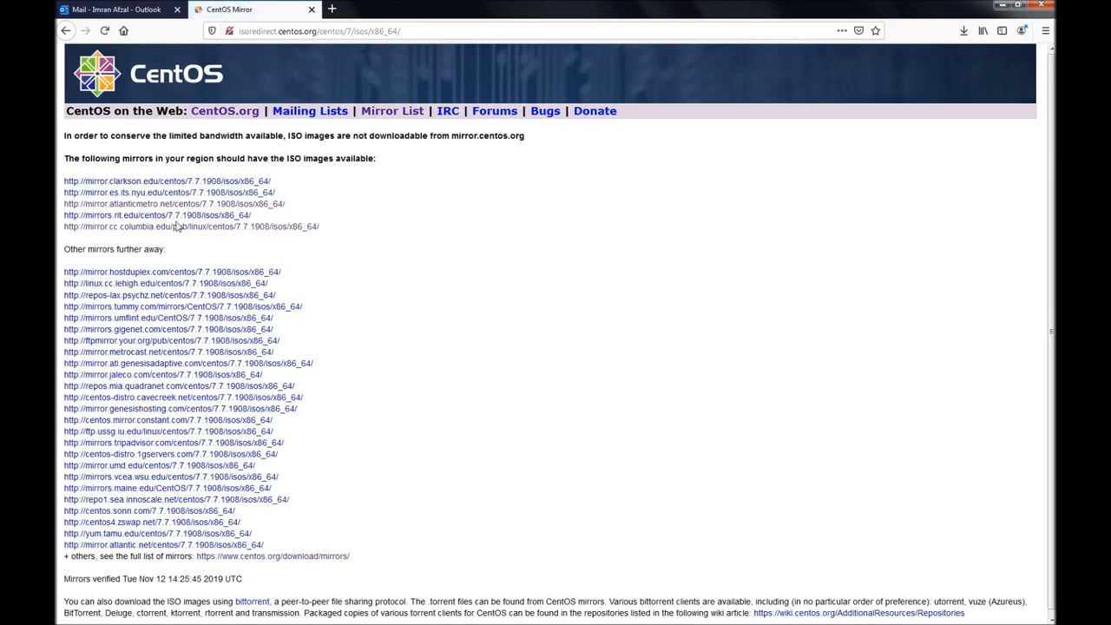
left_click(199, 180)
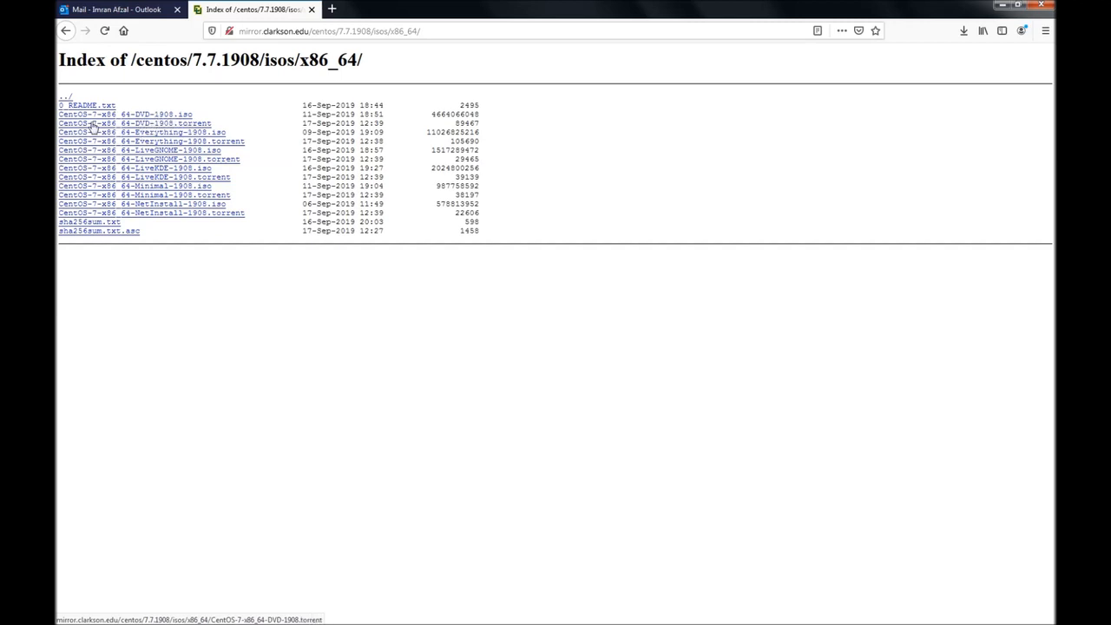
Step: Start and cancel the CentOS-7-x86_64-DVD-1908.iso download, then switch to VirtualBox Manager
left_click(153, 115)
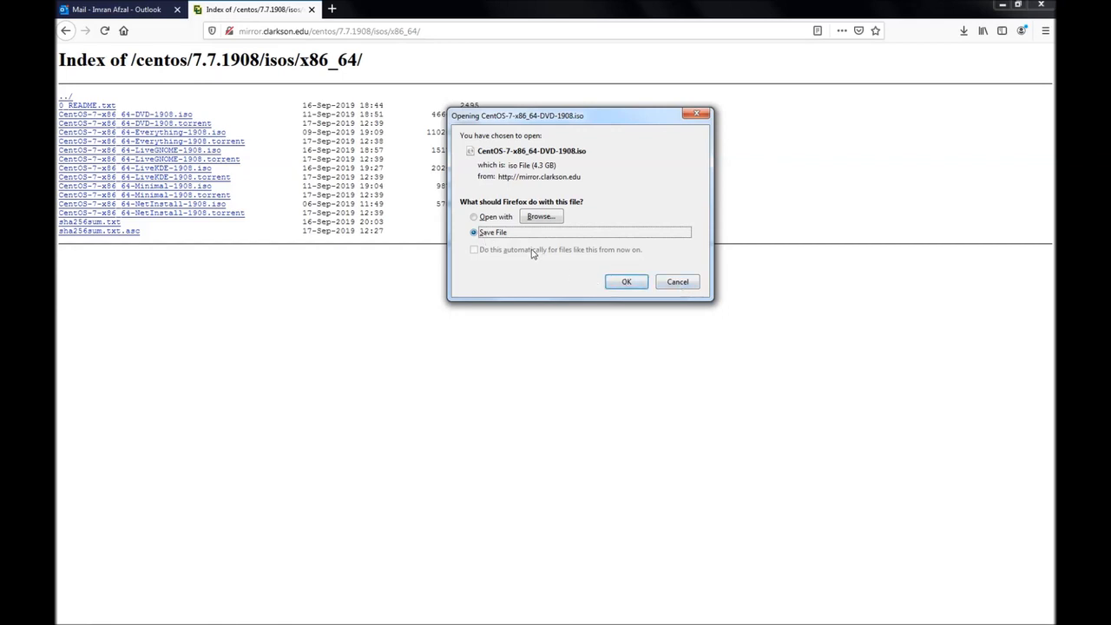
left_click(678, 283)
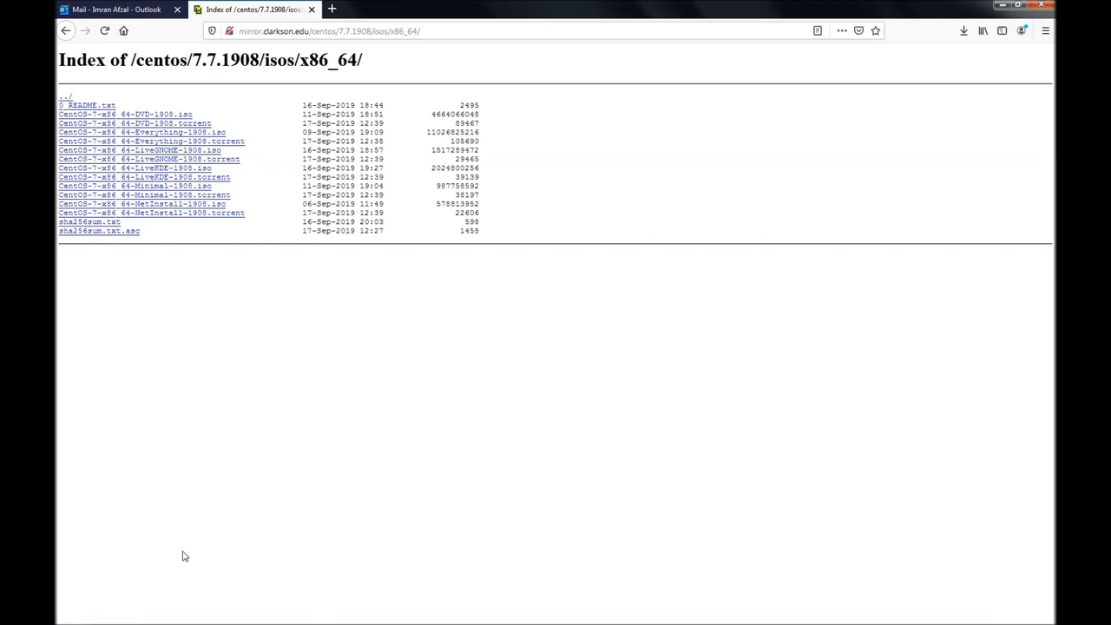
left_click(218, 614)
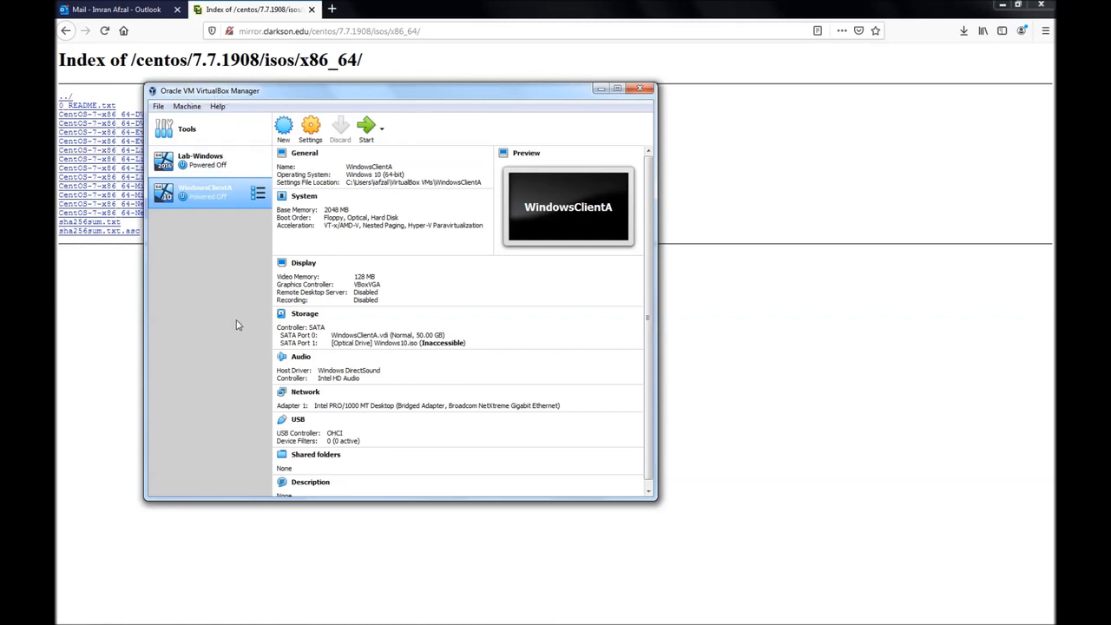
left_click(217, 106)
left_click(227, 191)
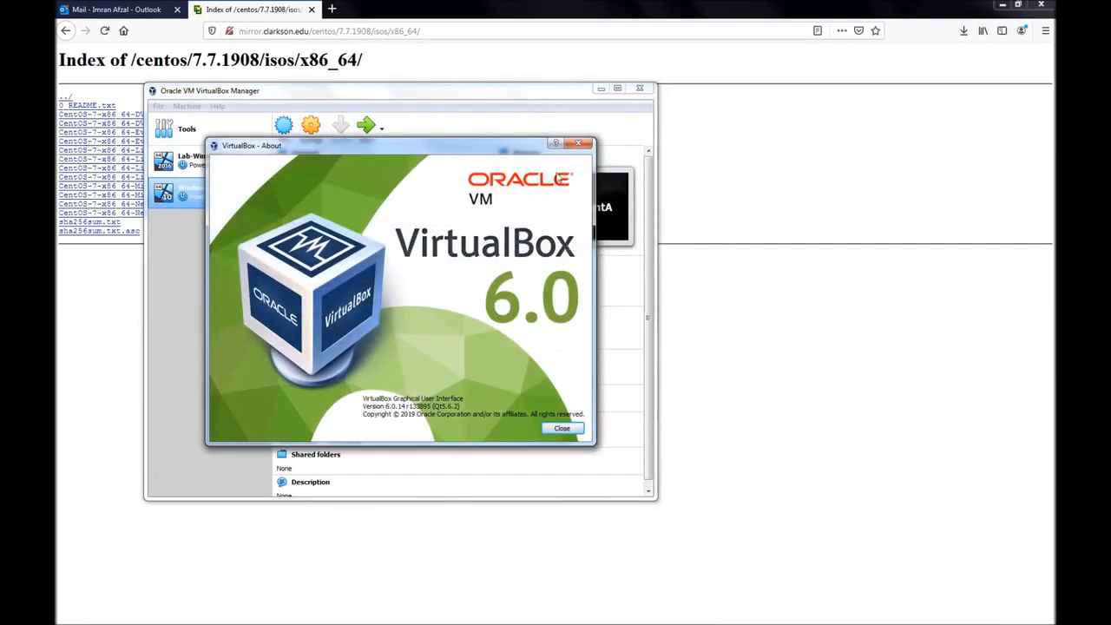
left_click(575, 146)
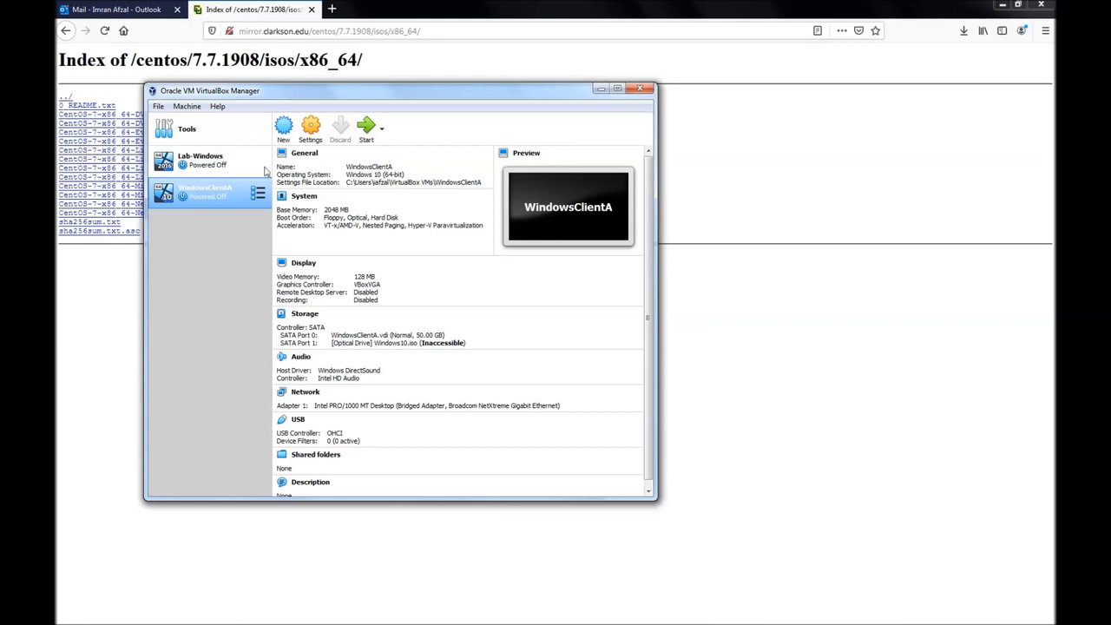
left_click(285, 130)
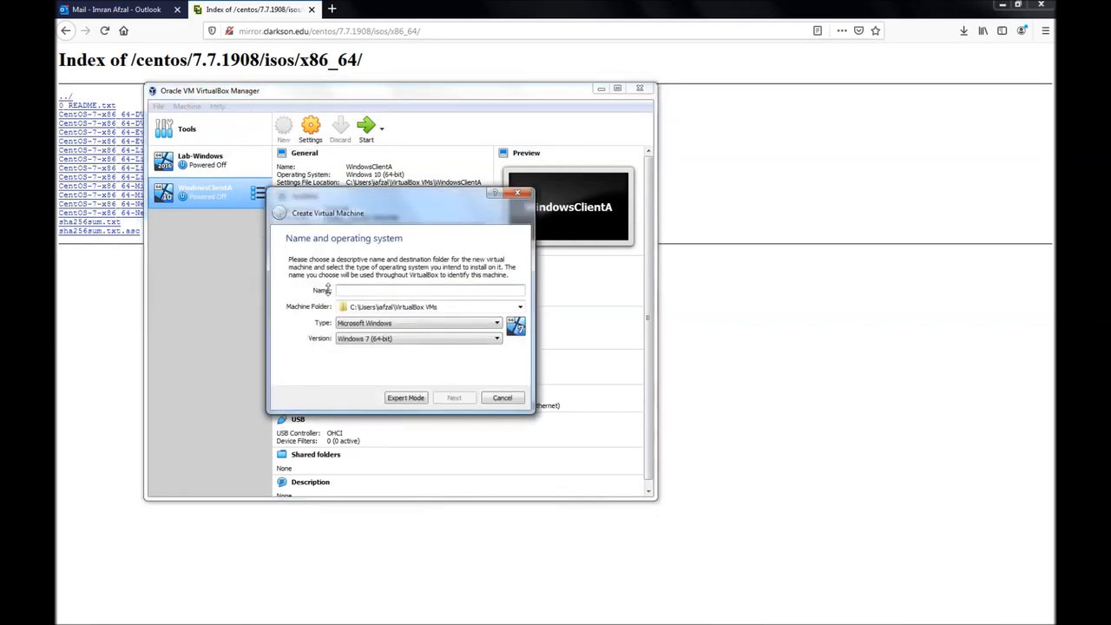
Step: Enter MyFirstLinuxVM as the new virtual machine's name
type("M")
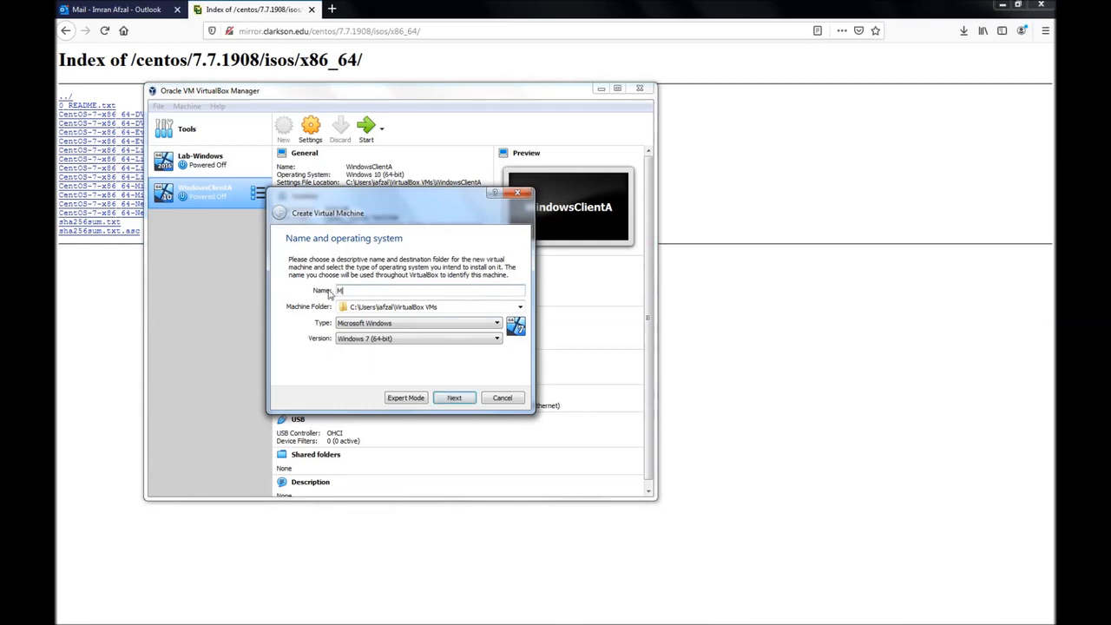
type("yFirstLinuxVM")
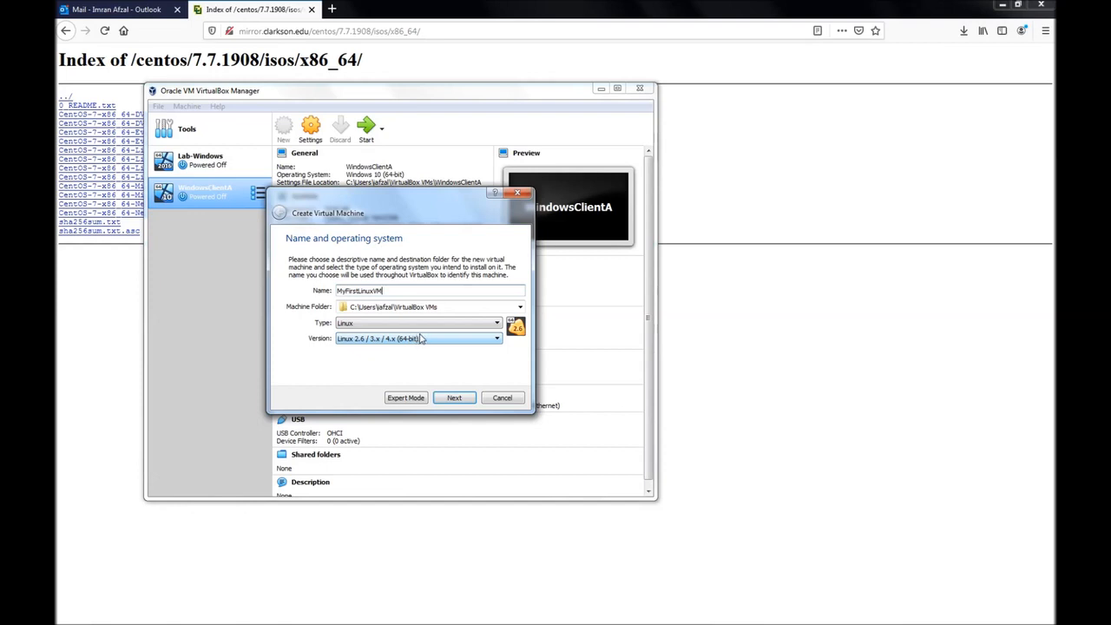
Step: Keep 1024 MB memory and choose to create a new virtual hard disk now
left_click(448, 398)
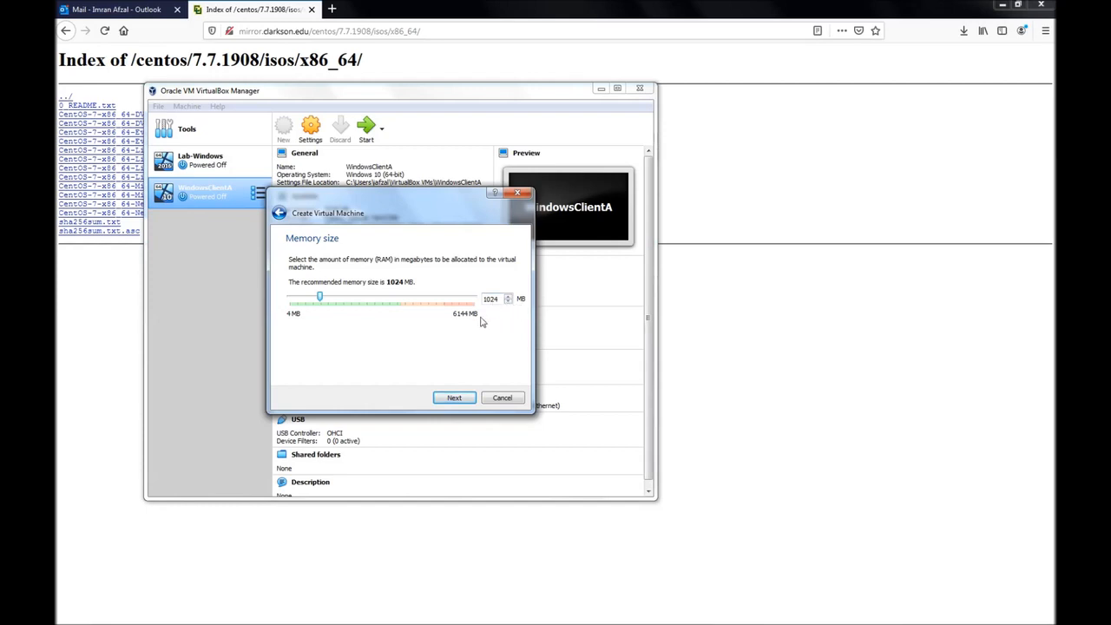
left_click(455, 399)
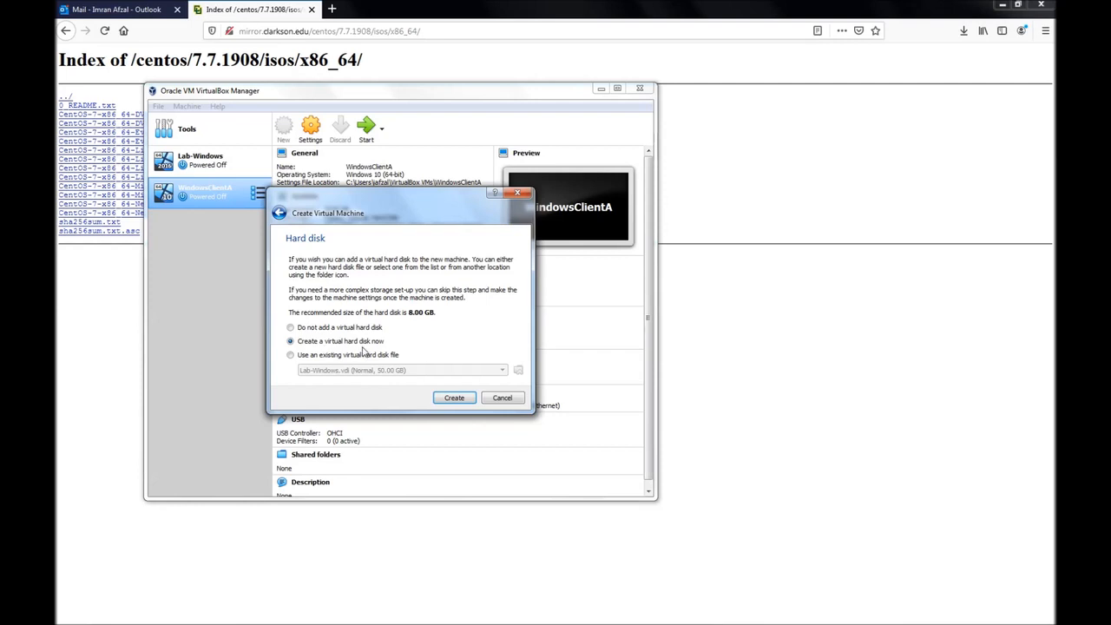
left_click(453, 398)
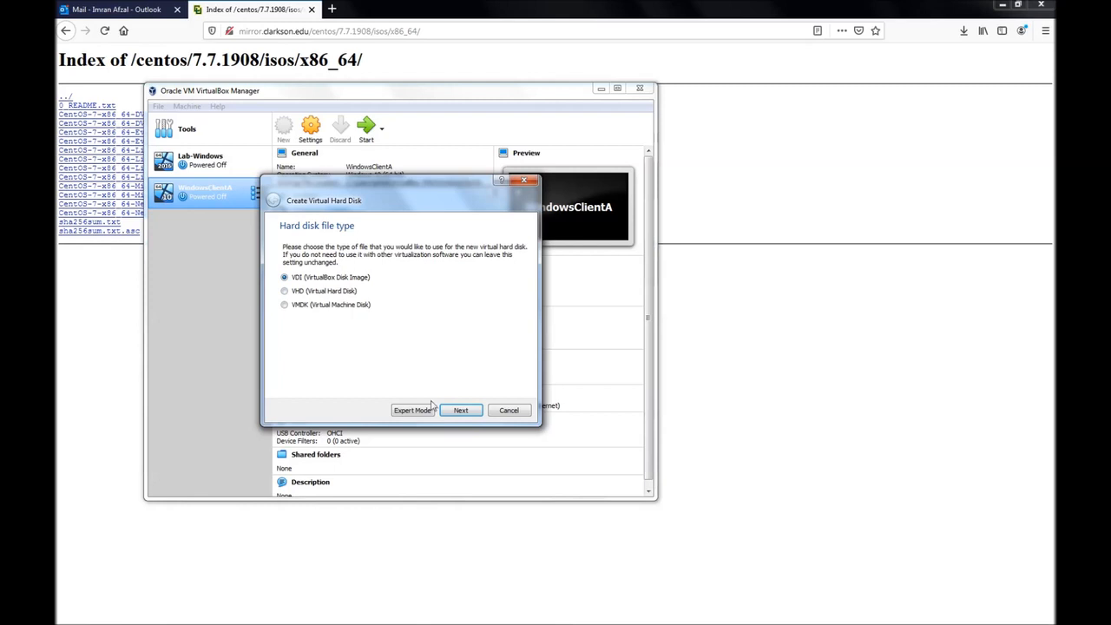
Step: Create a dynamically allocated VDI disk of 10.00 GB for MyFirstLinuxVM
left_click(465, 412)
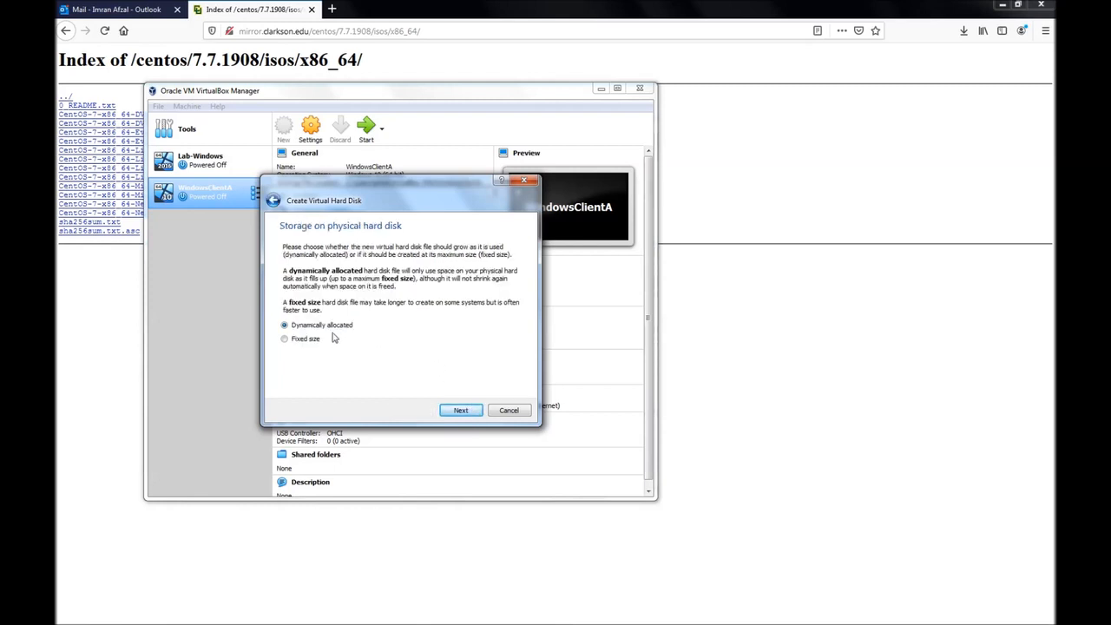
left_click(459, 411)
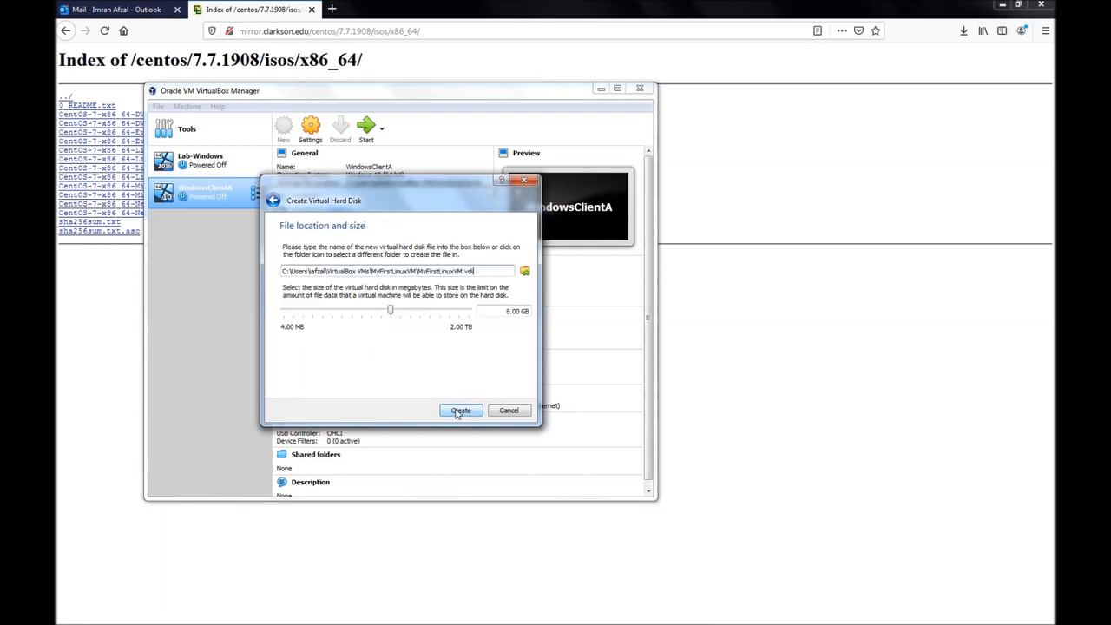
left_click(508, 311)
key("Delete")
key("Delete")
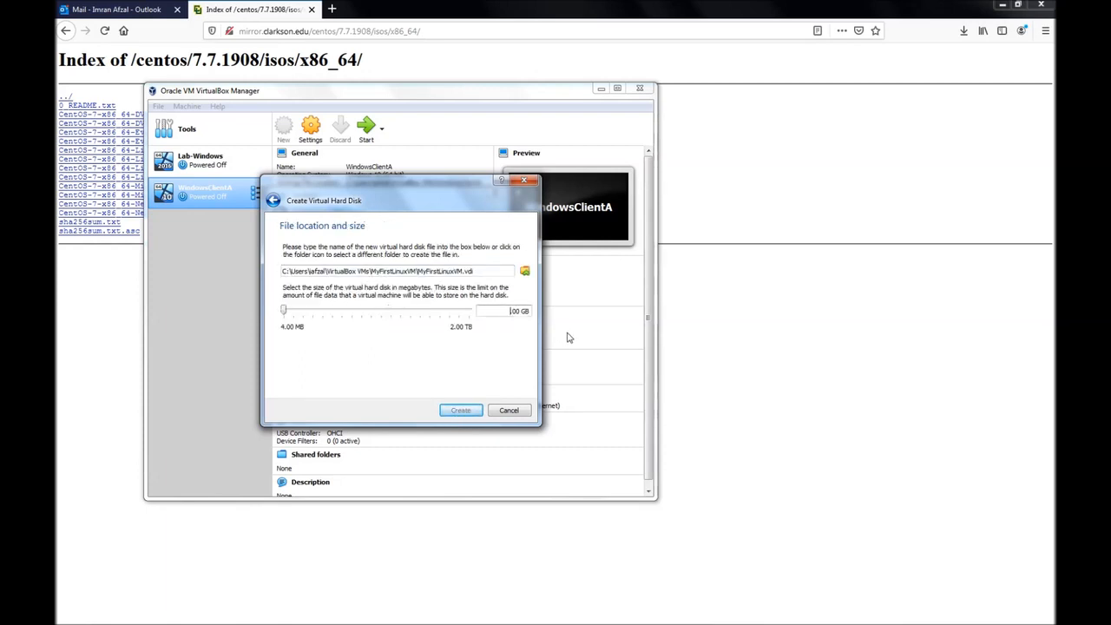
type("10.")
left_click(460, 410)
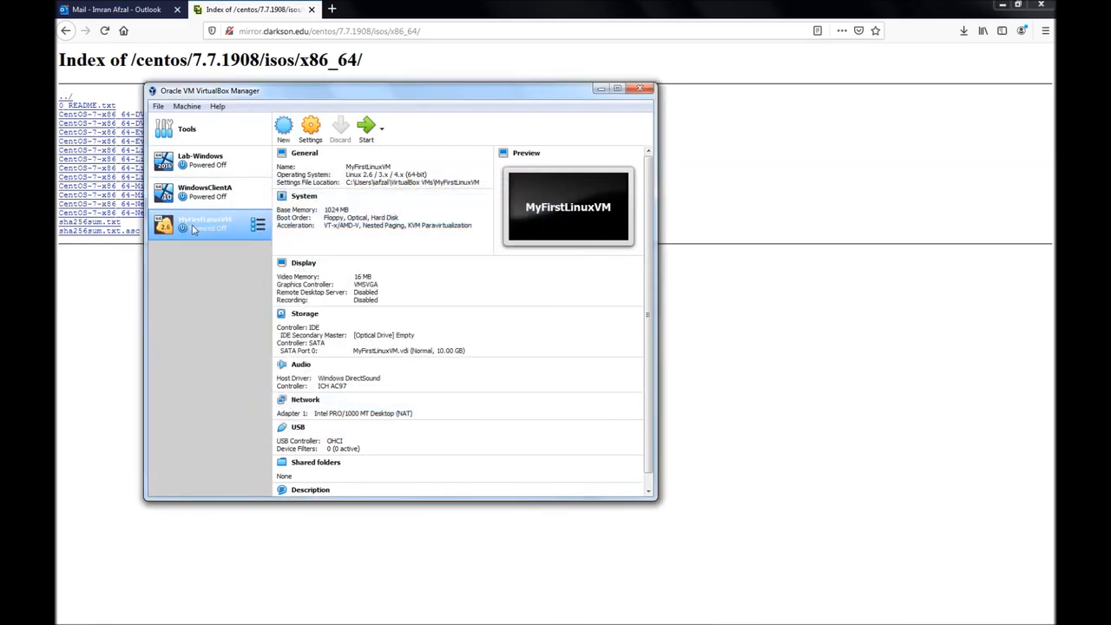
Step: Return to VirtualBox Manager and start MyFirstLinuxVM
mouse_move(247, 622)
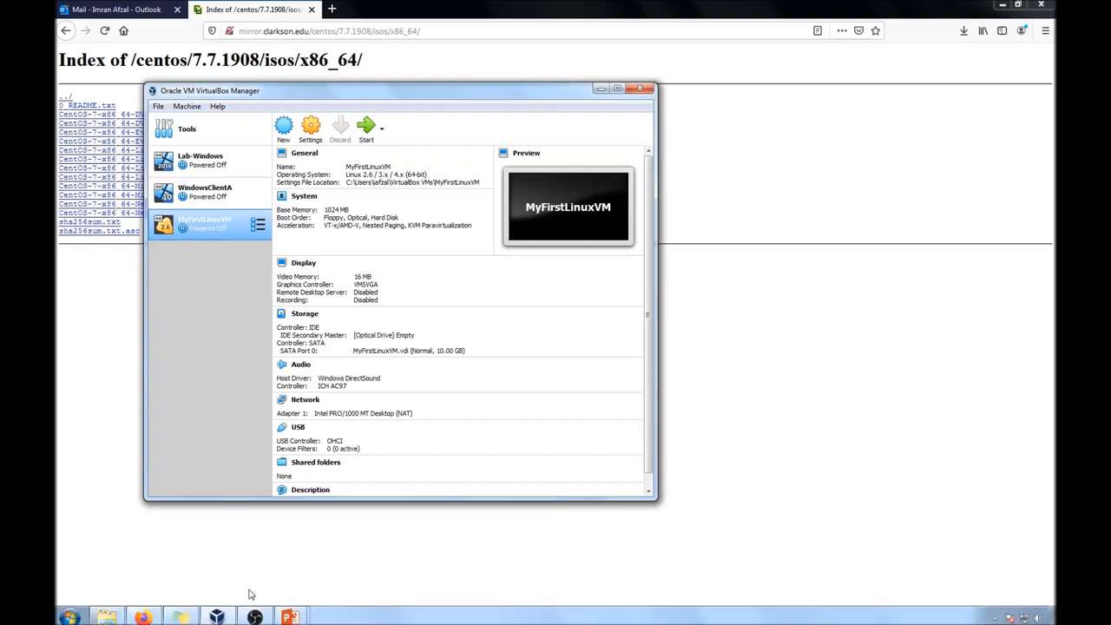
left_click(297, 616)
left_click(351, 561)
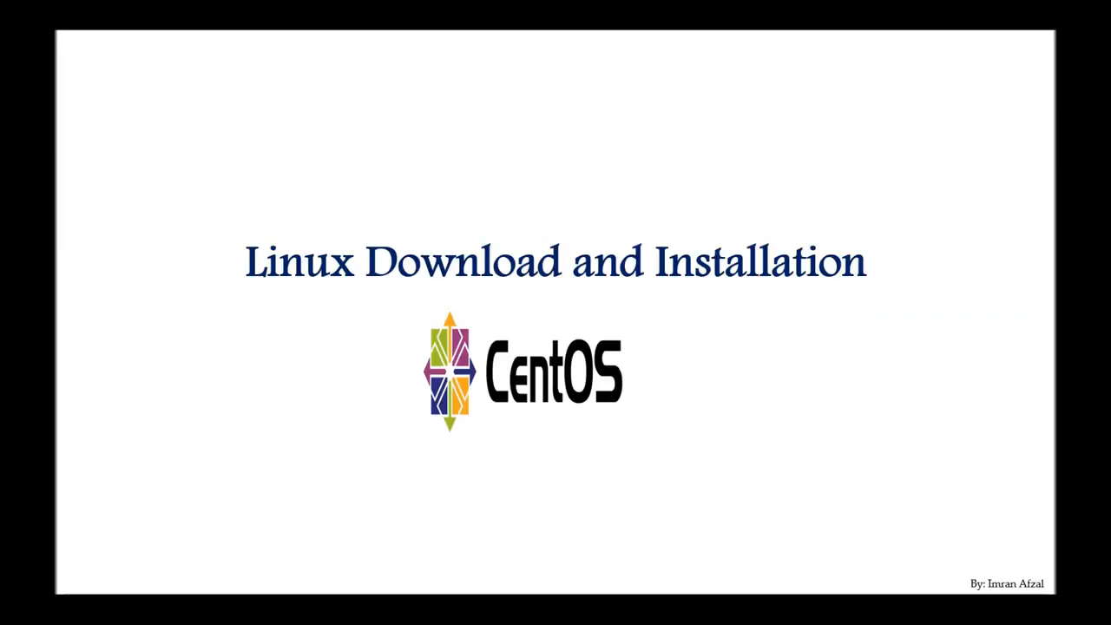
key("super")
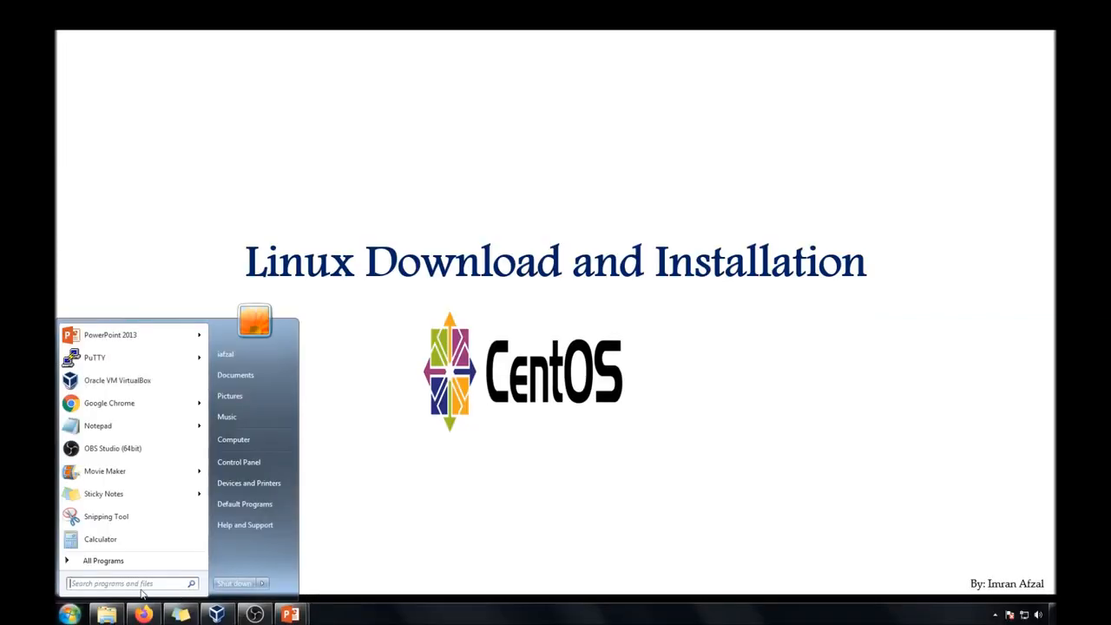
left_click(224, 617)
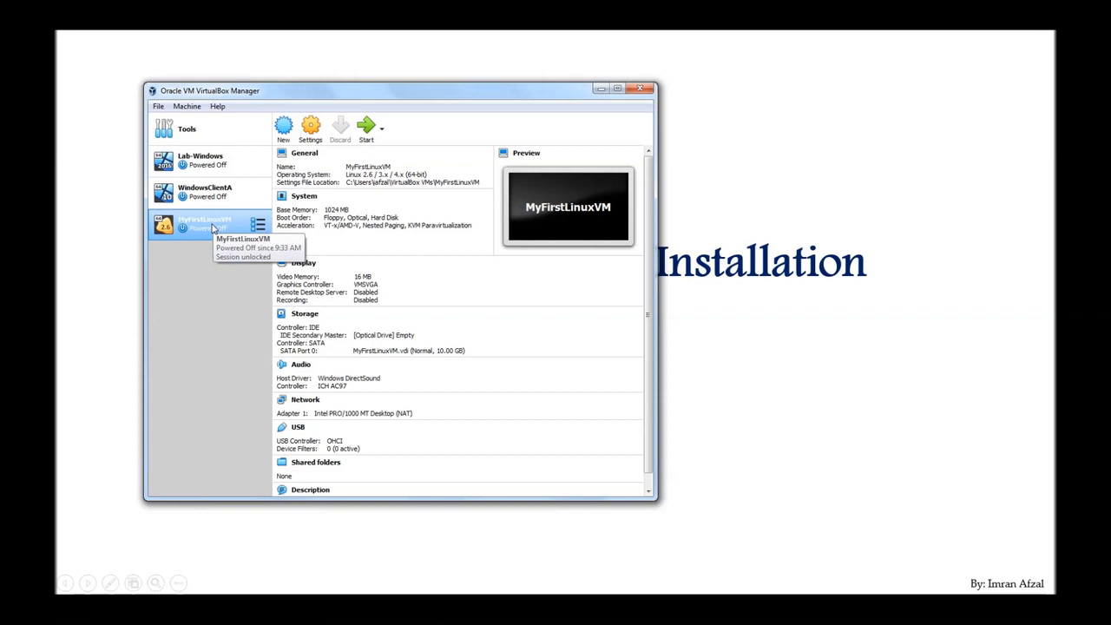
left_click(368, 131)
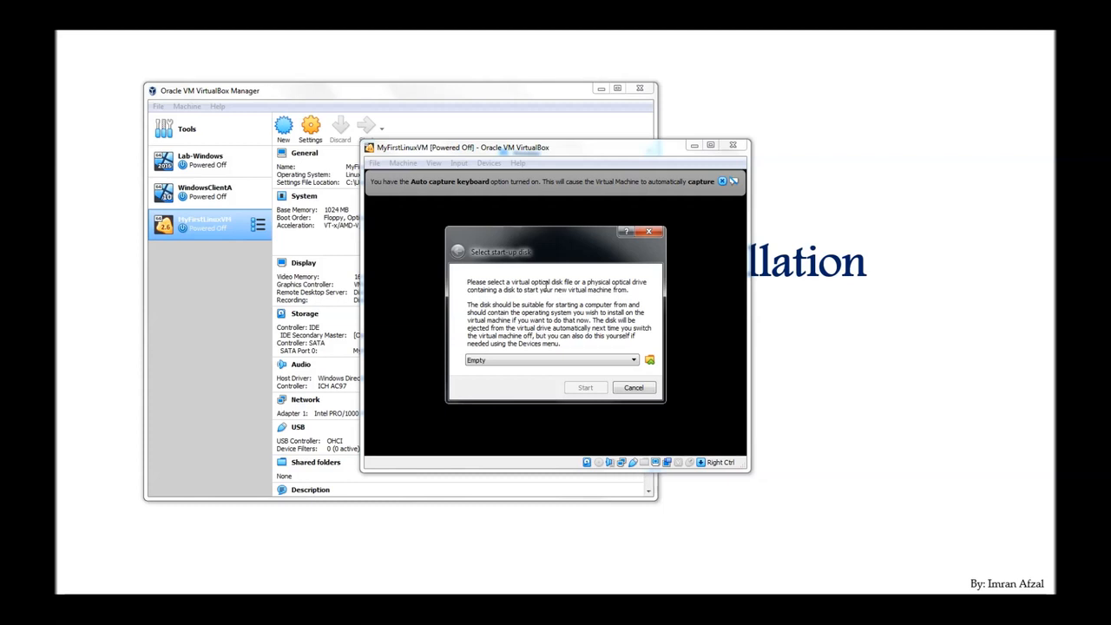
Step: Boot MyFirstLinuxVM from Personal > ISO > CentOS-7-x86_64-DVD-1908.iso
left_click(650, 361)
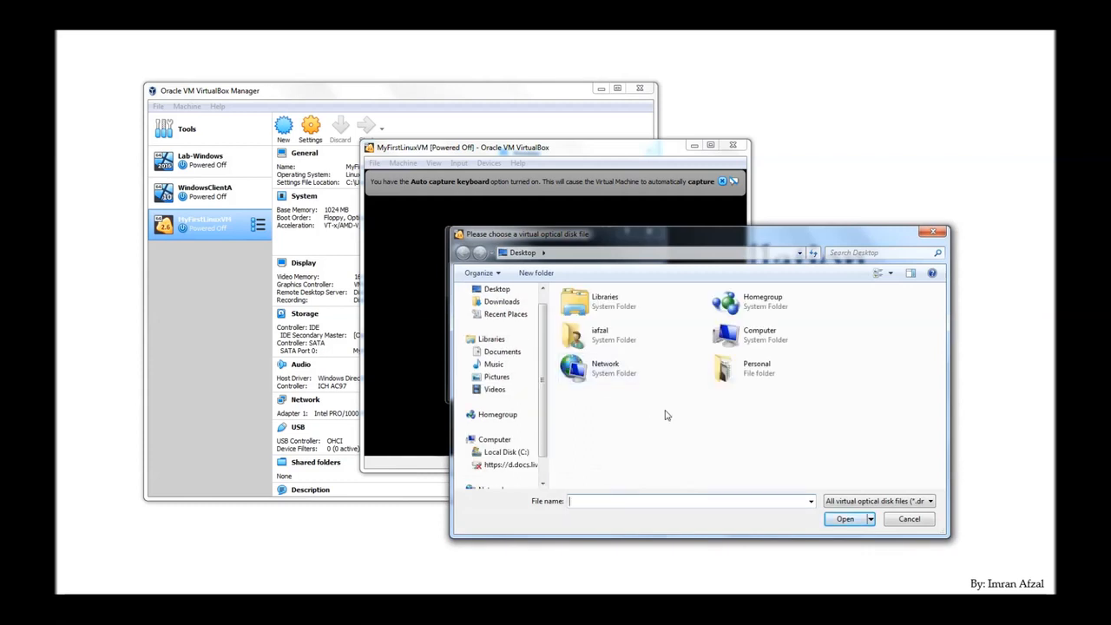
double_click(732, 383)
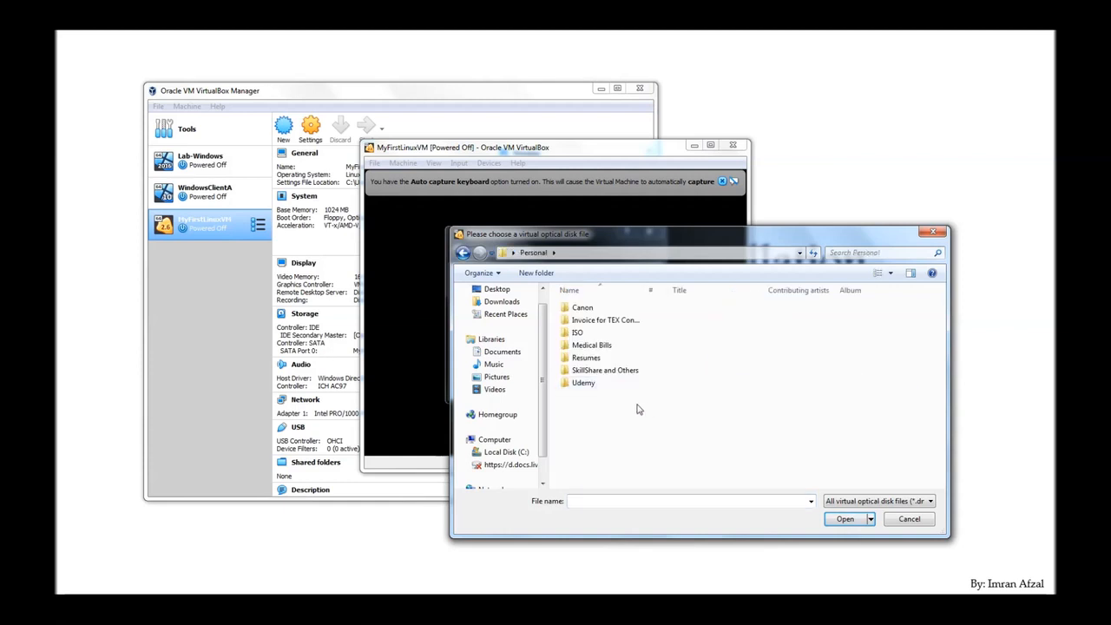
double_click(577, 332)
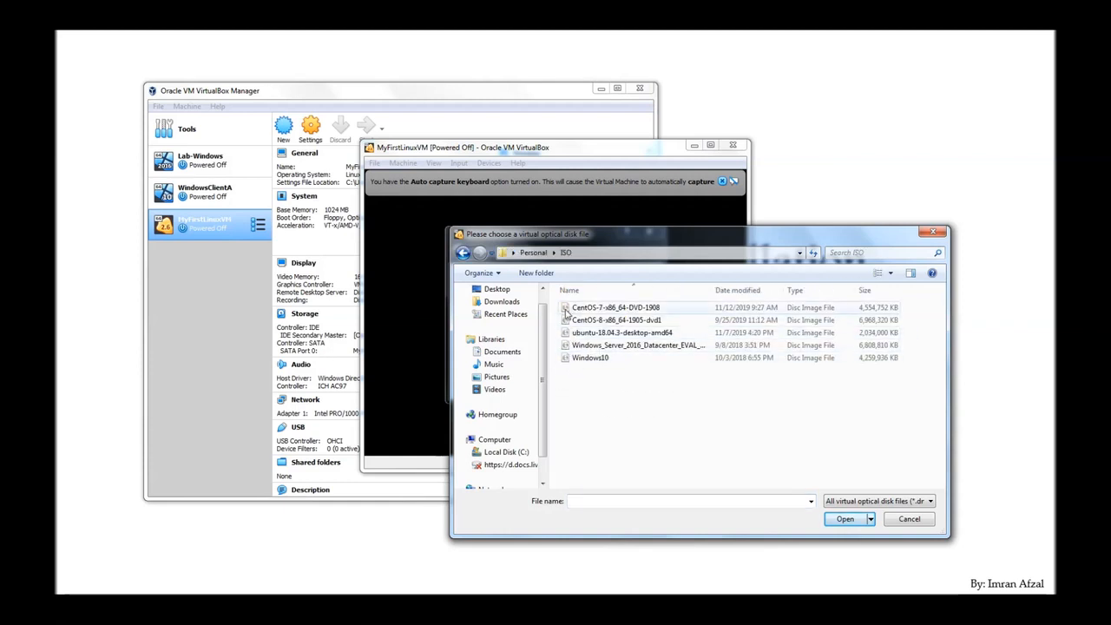
double_click(569, 309)
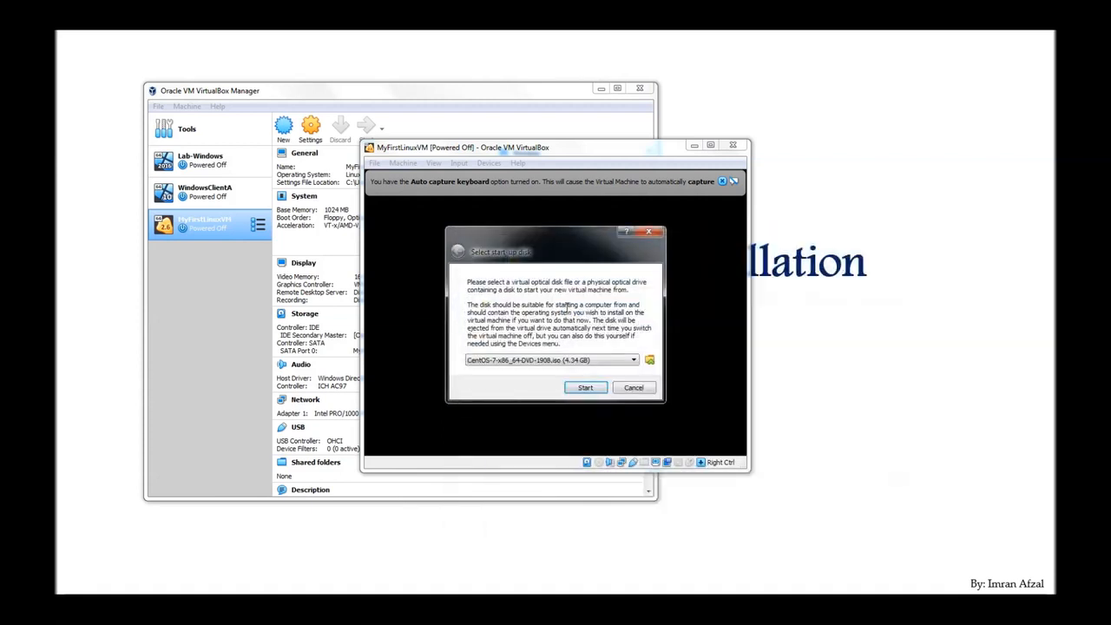
left_click(590, 388)
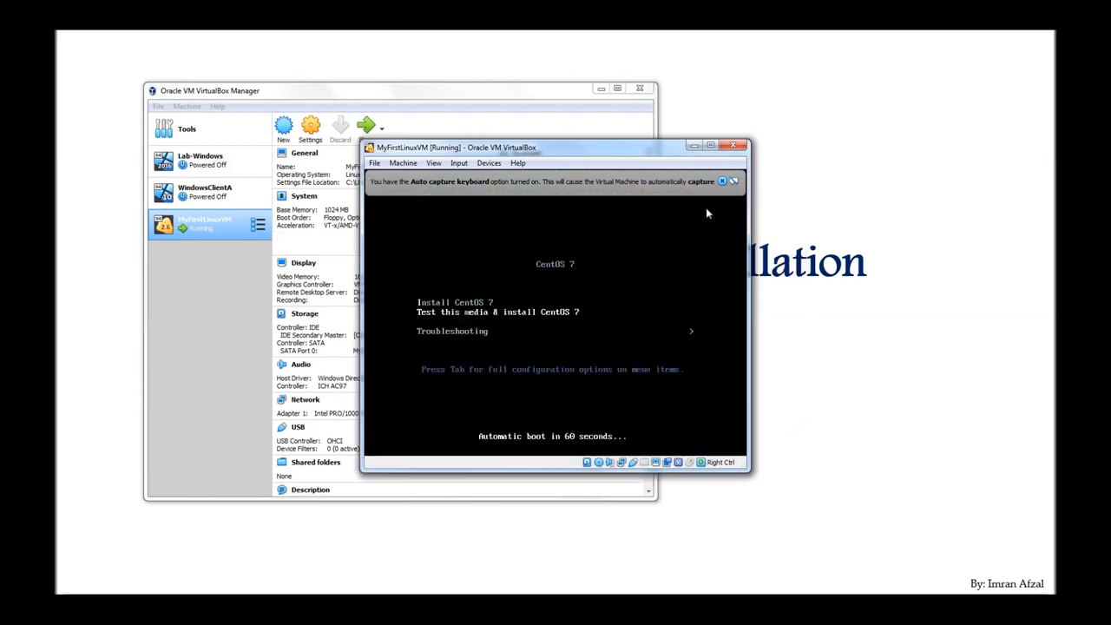
Step: Dismiss the auto-capture notice and choose Install CentOS 7 from the boot menu
left_click(722, 183)
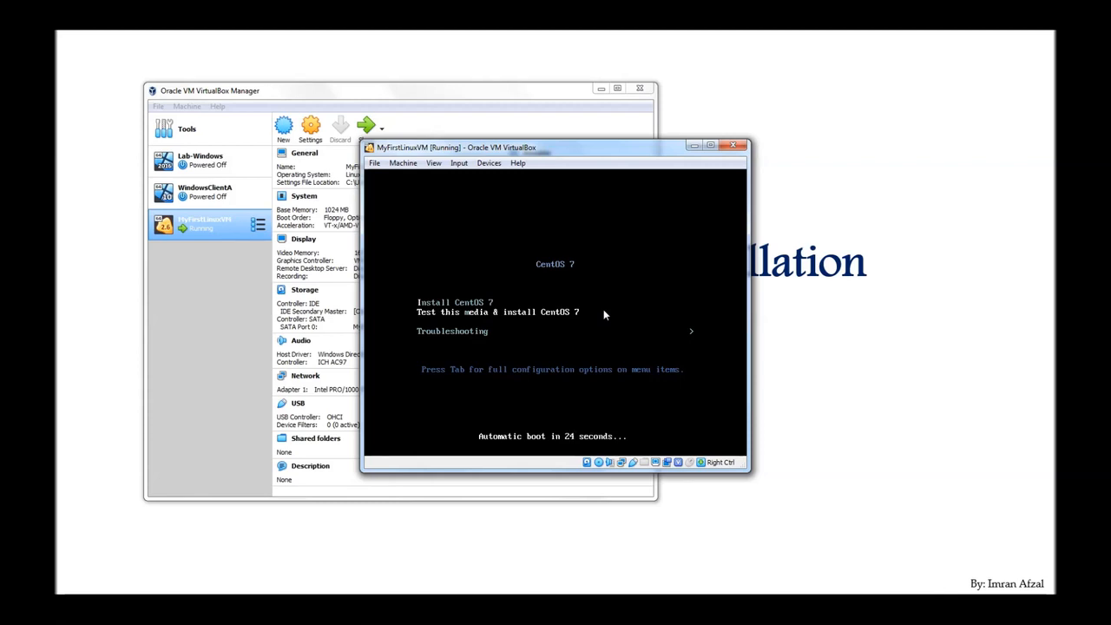
key("Up")
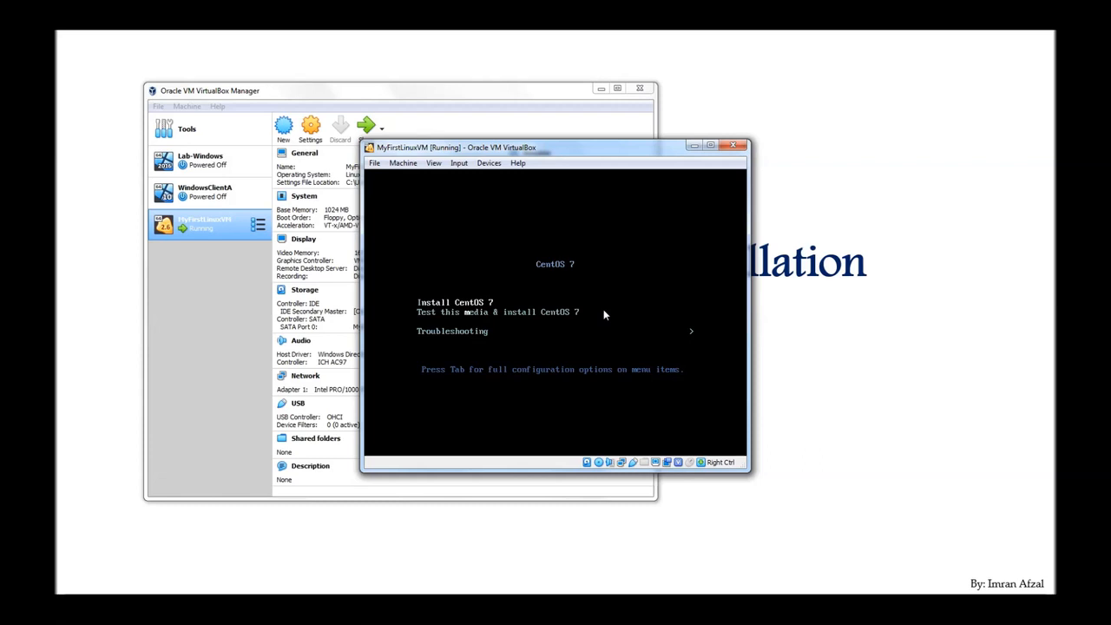
key("Return")
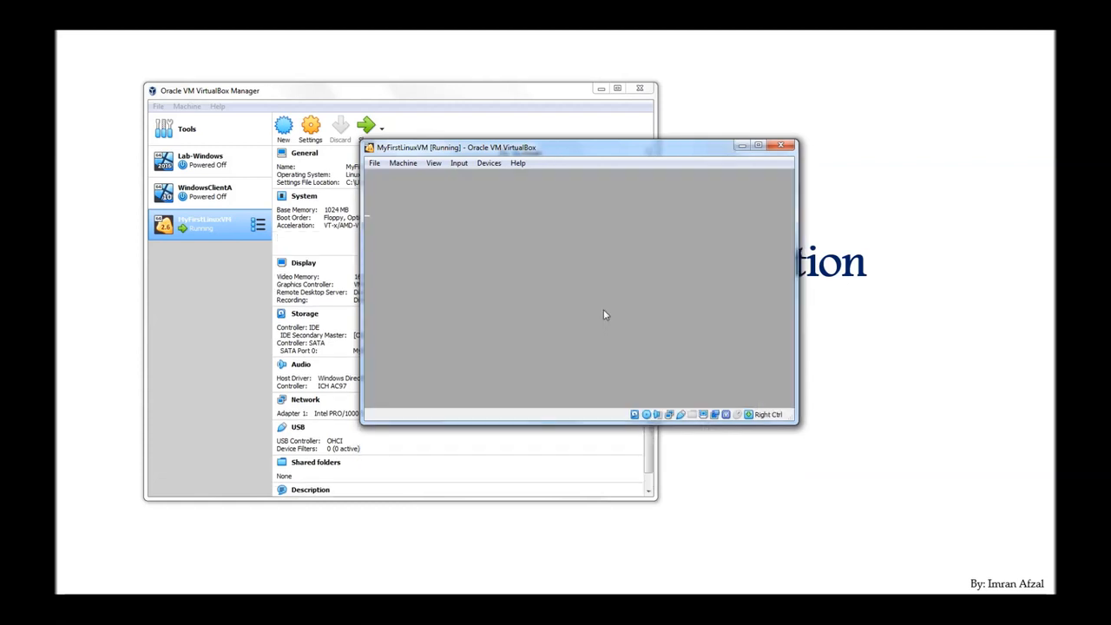
Step: Minimize VirtualBox Manager and move the VM window left while the installer loads
left_click(601, 89)
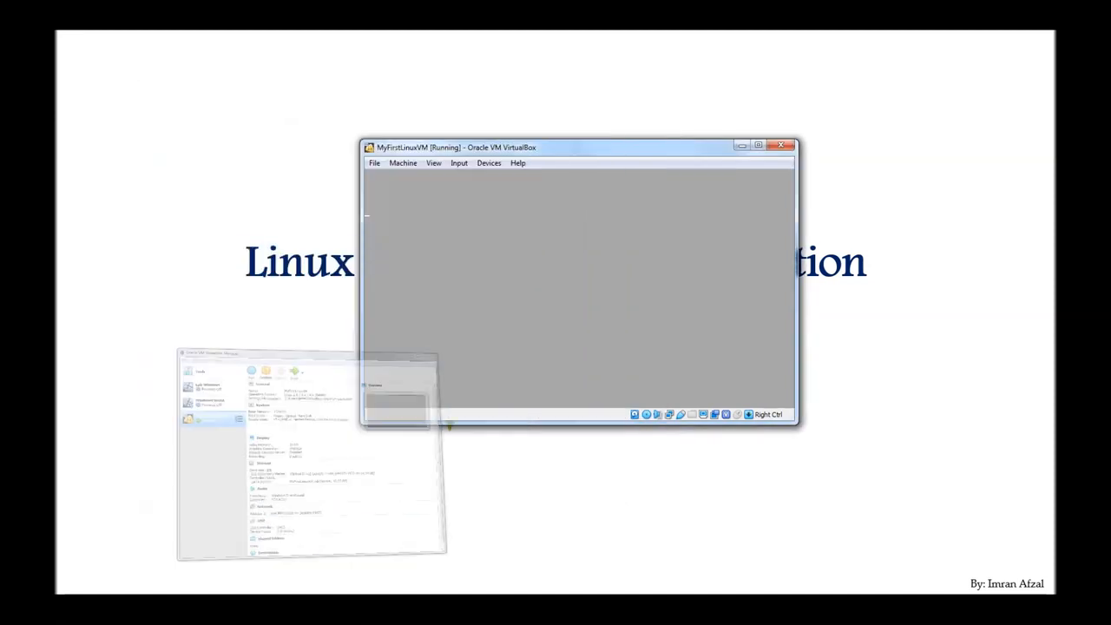
left_click_drag(596, 152, 474, 161)
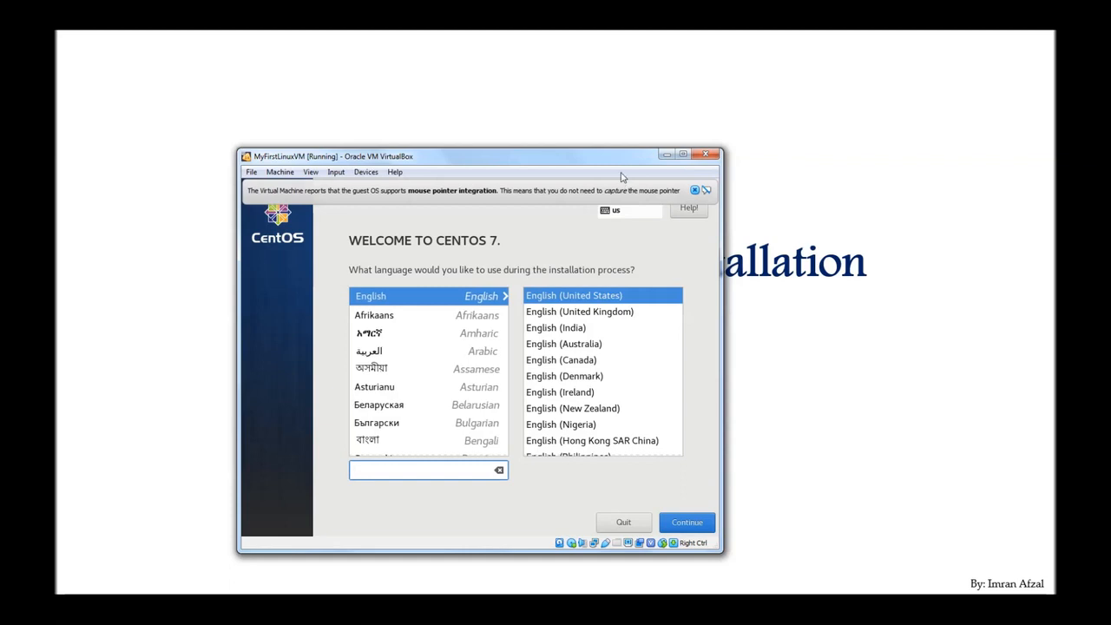
Step: Dismiss the mouse integration notice and continue with English (United States) as the installation language
left_click_drag(621, 165, 606, 111)
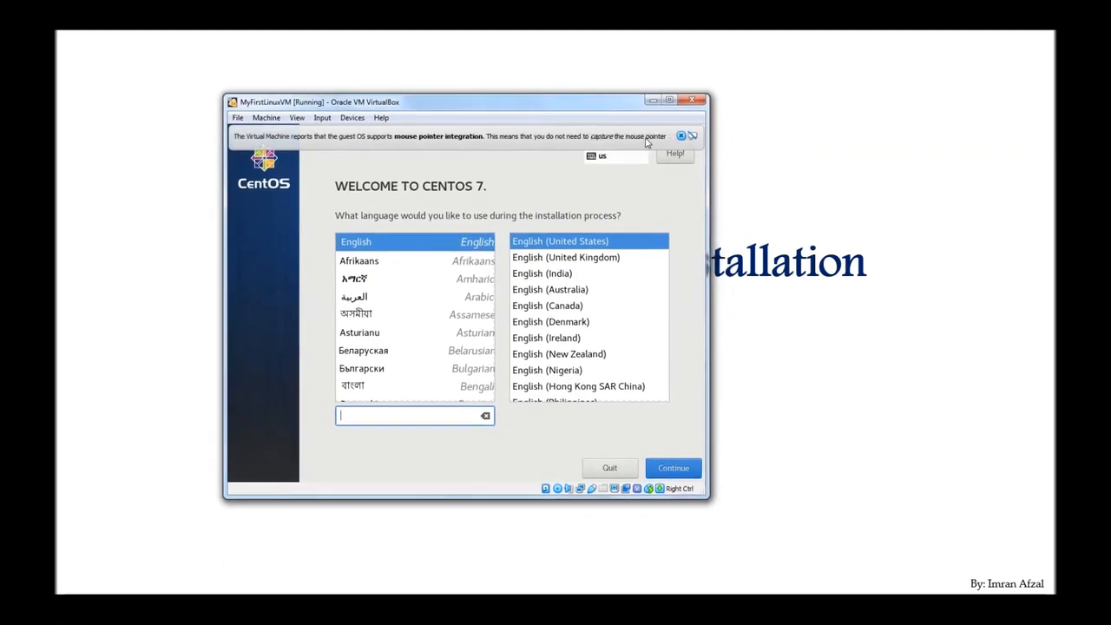
left_click(681, 137)
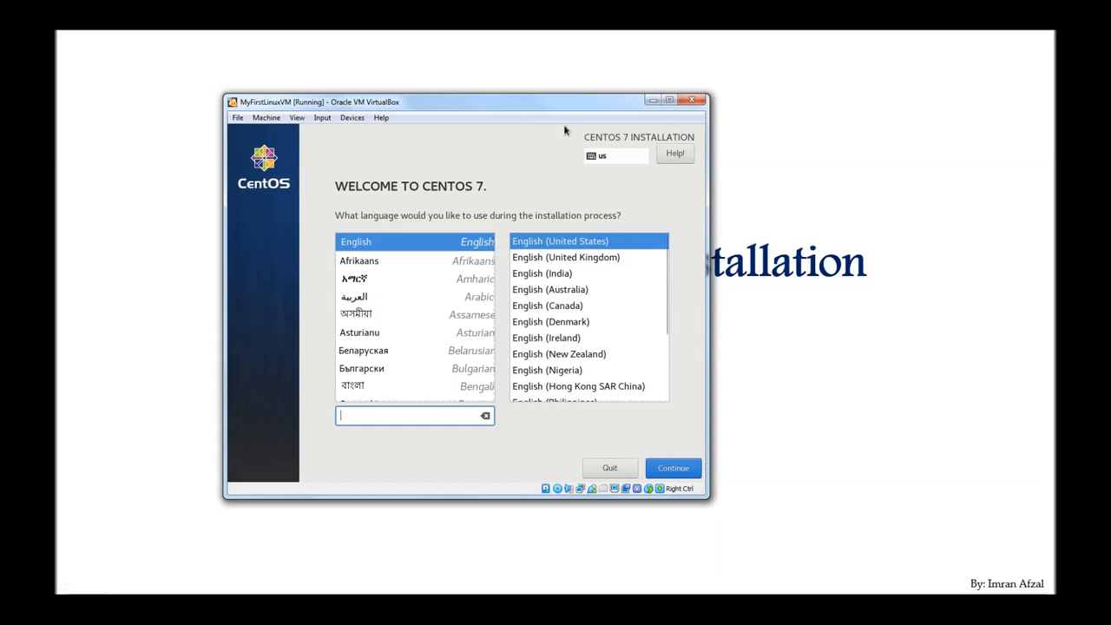
left_click_drag(560, 108, 539, 108)
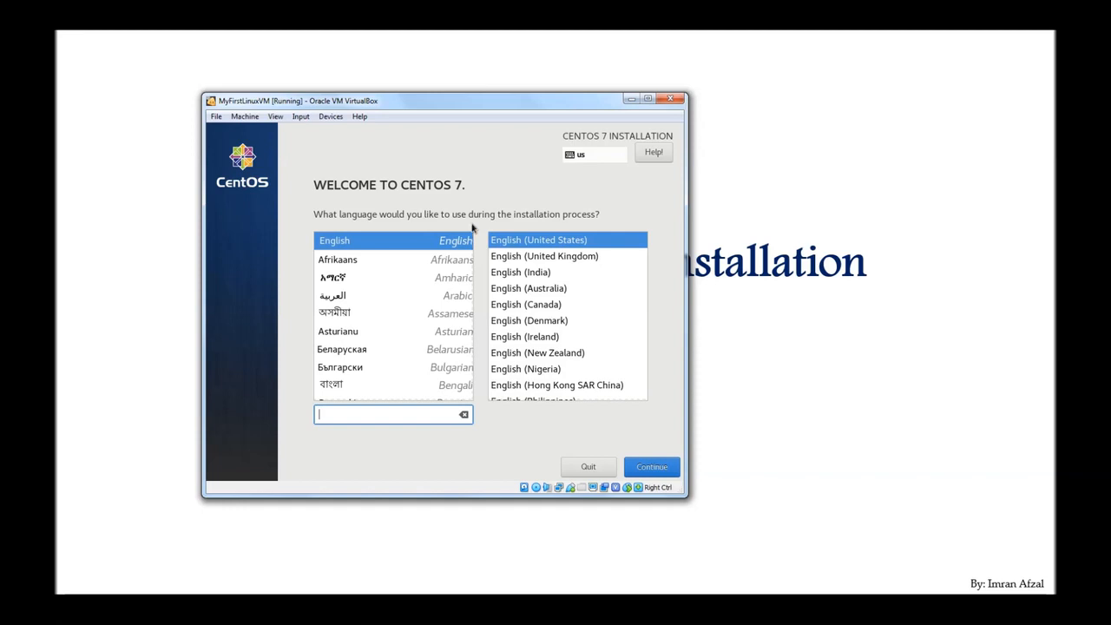
left_click(416, 237)
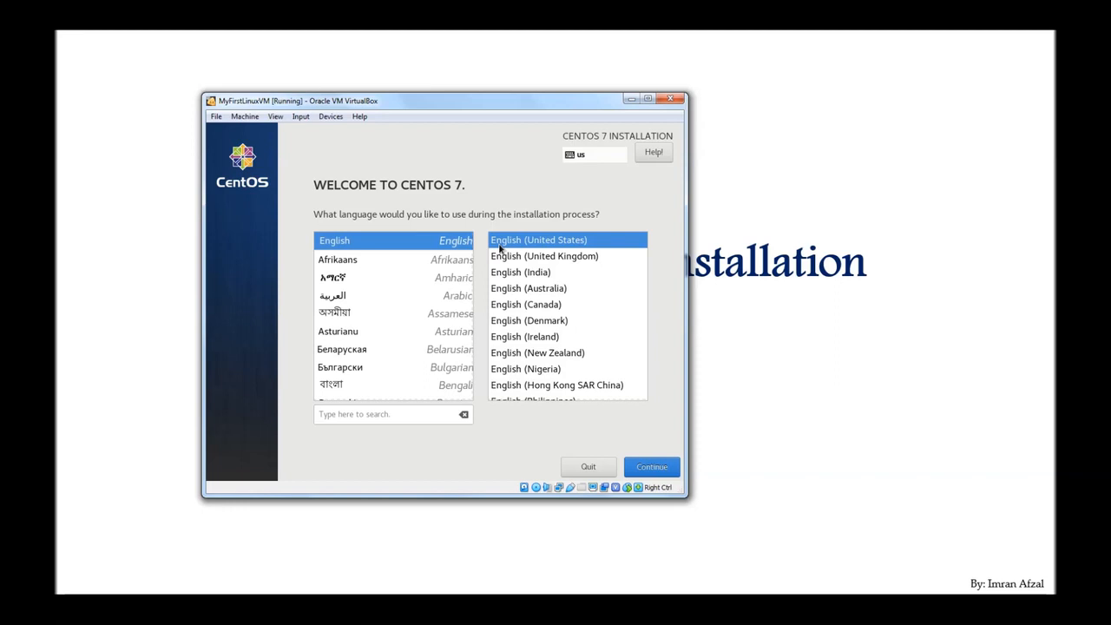
left_click(645, 470)
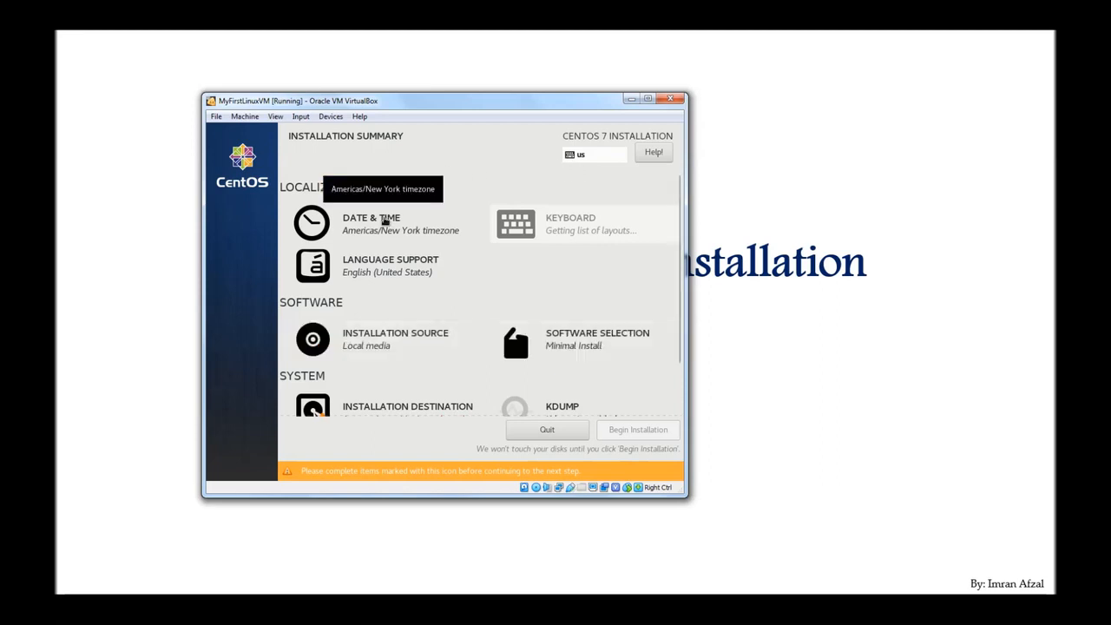
left_click(384, 222)
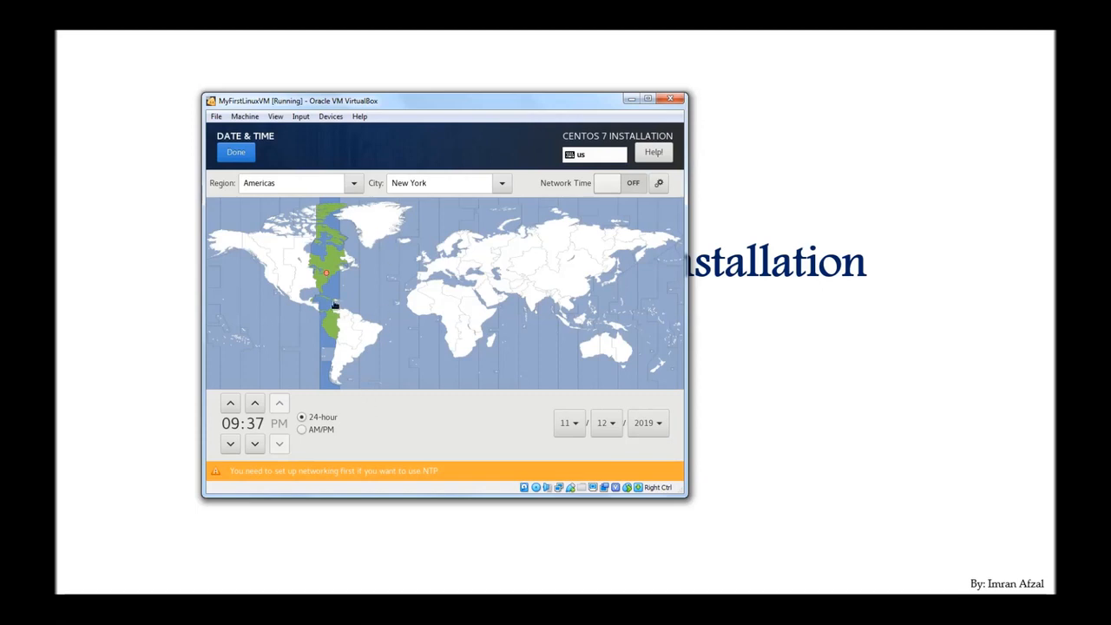
left_click(237, 157)
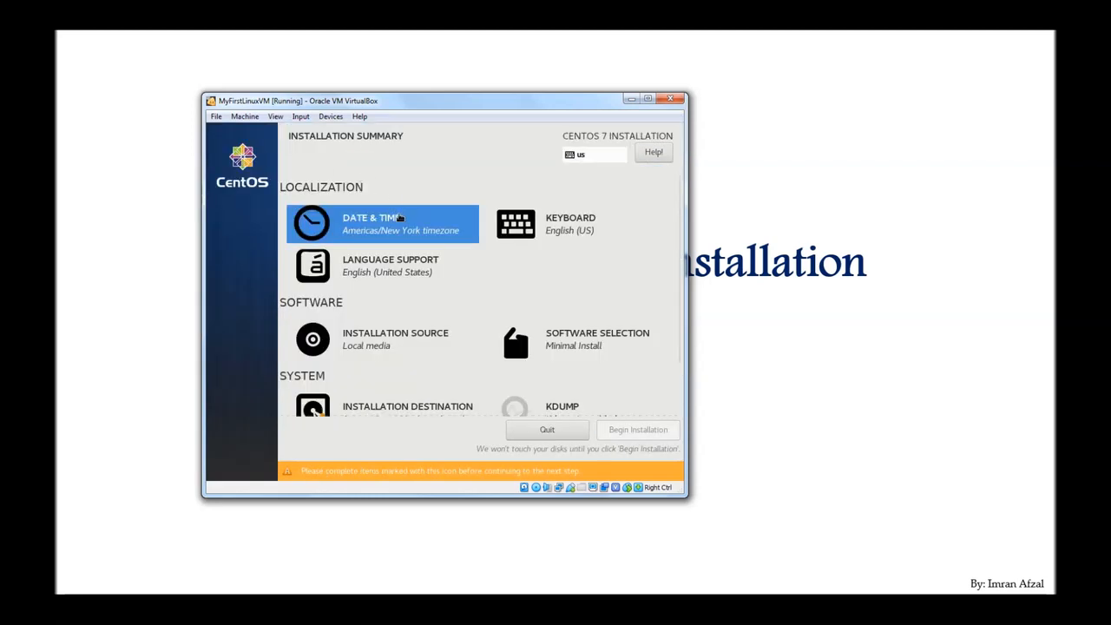
left_click(401, 270)
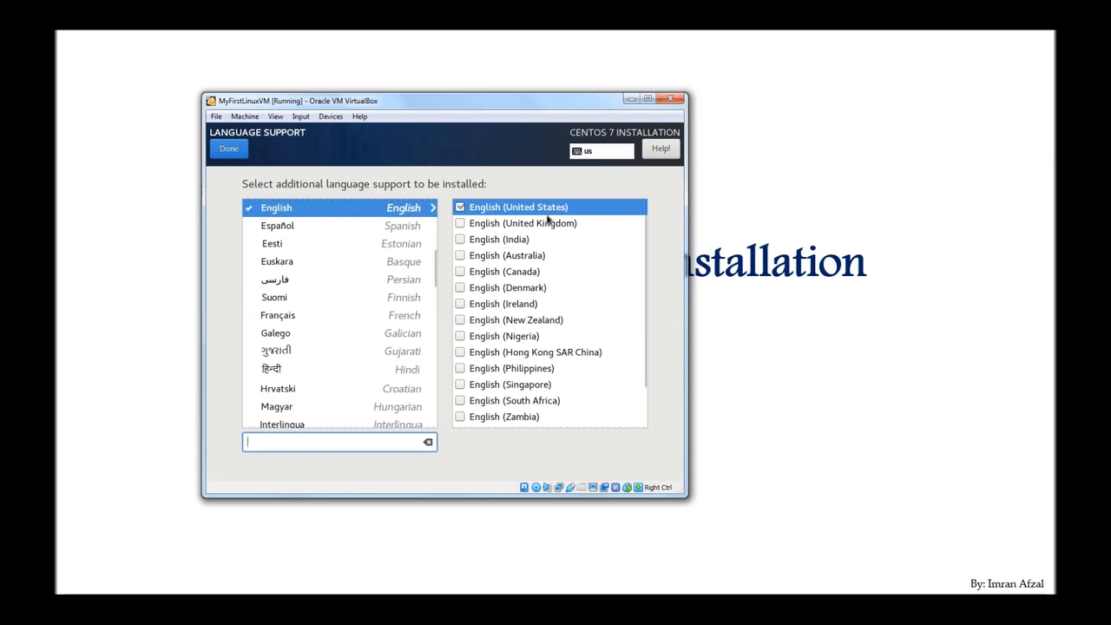
left_click(236, 152)
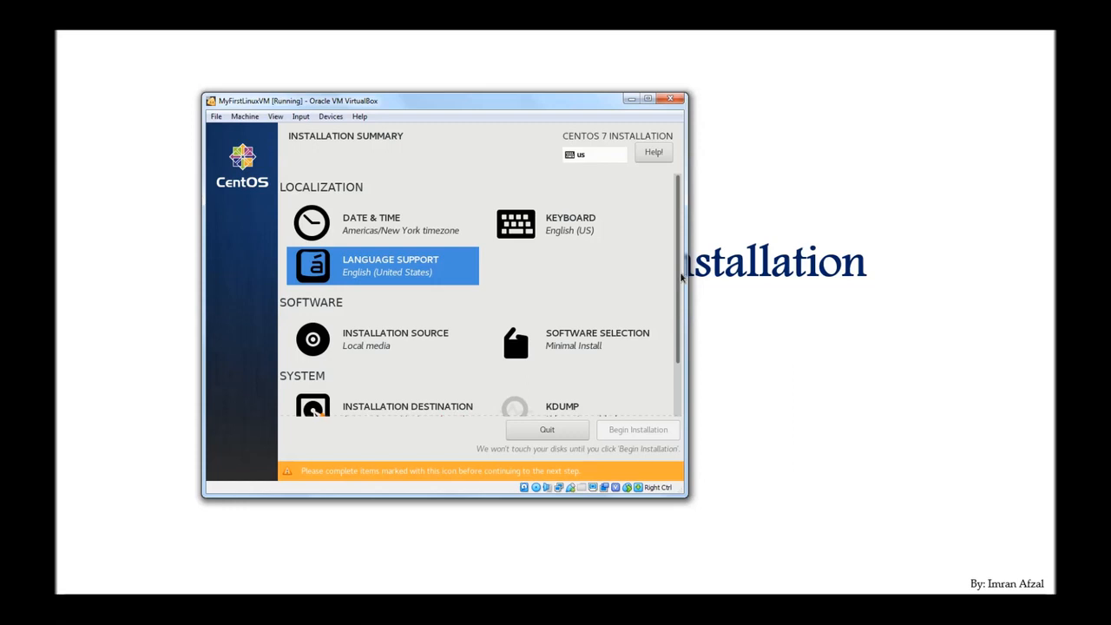
left_click_drag(682, 276, 679, 334)
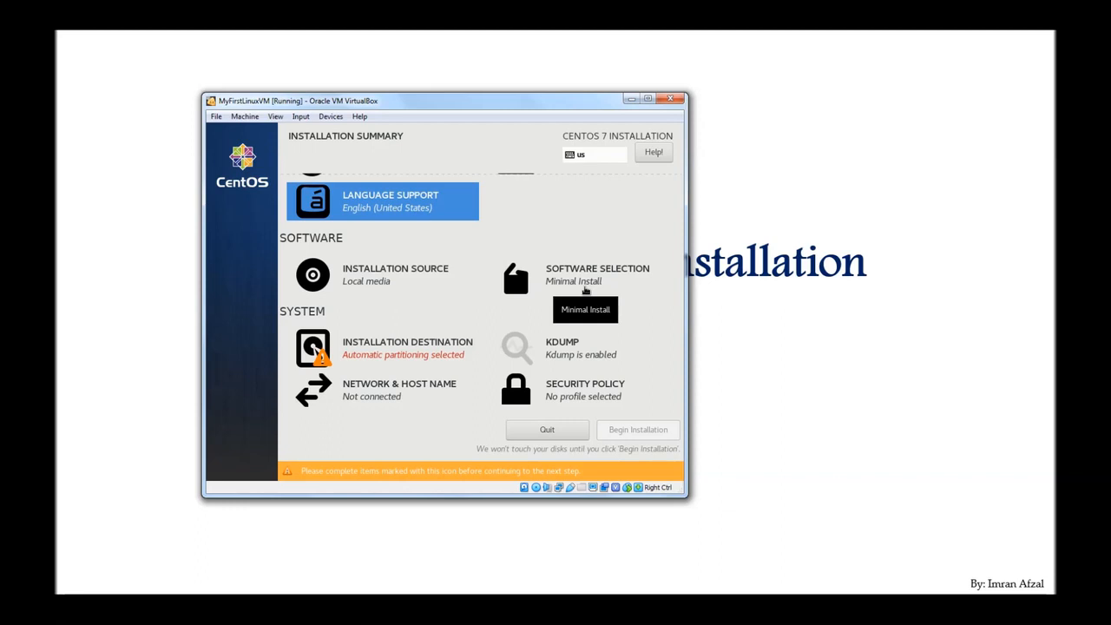
Step: In Software Selection, try Server with GUI as base environment, then revert to Minimal Install
left_click(588, 287)
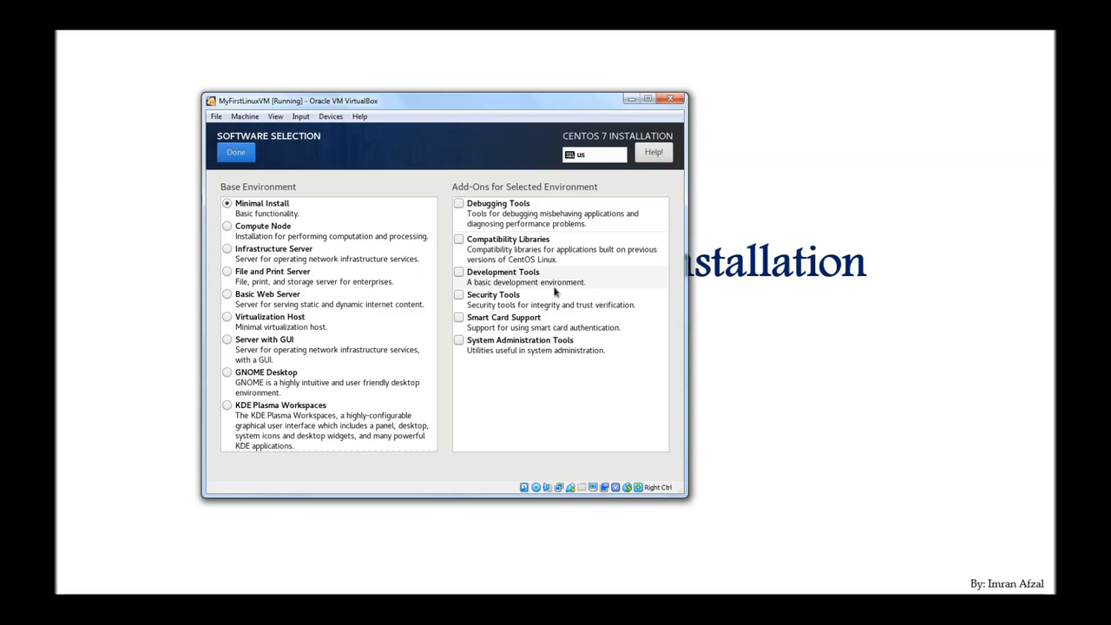
left_click(227, 342)
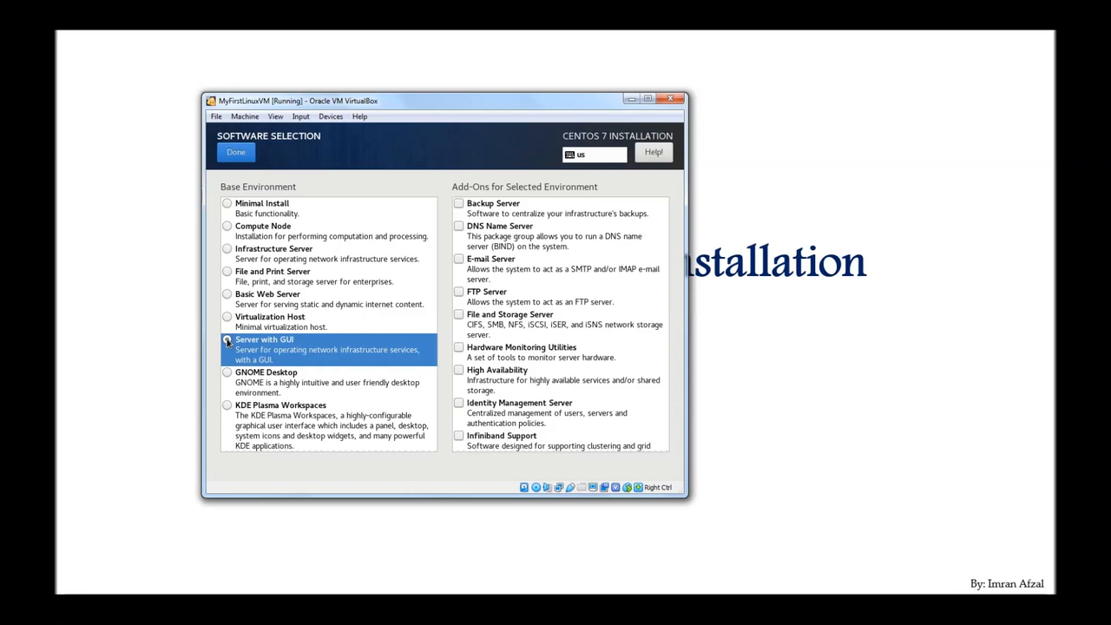
left_click(228, 341)
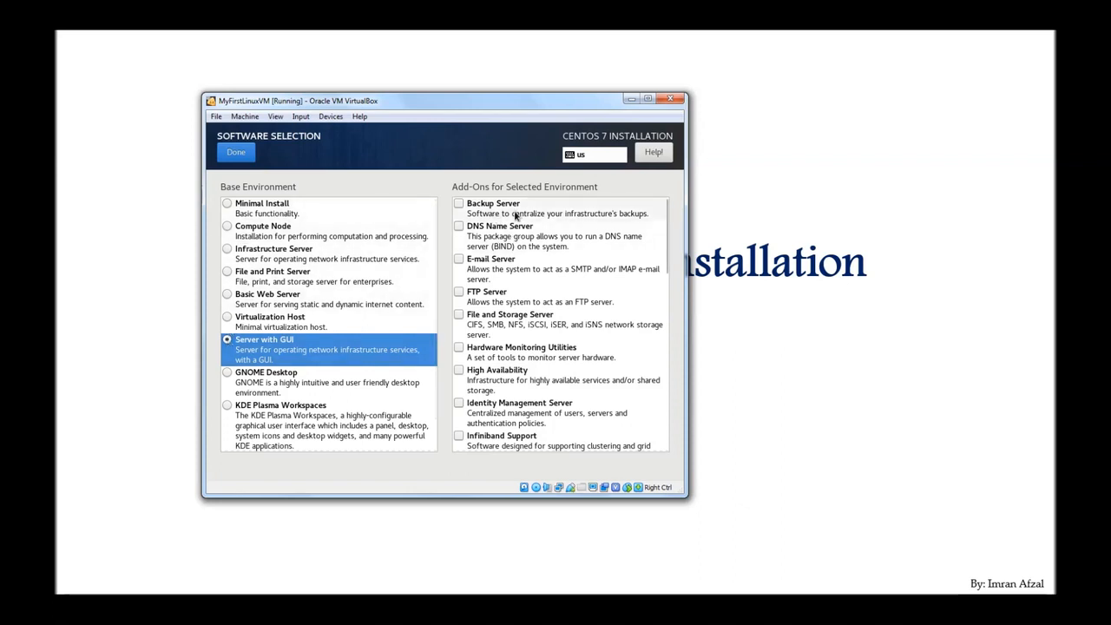
left_click(270, 216)
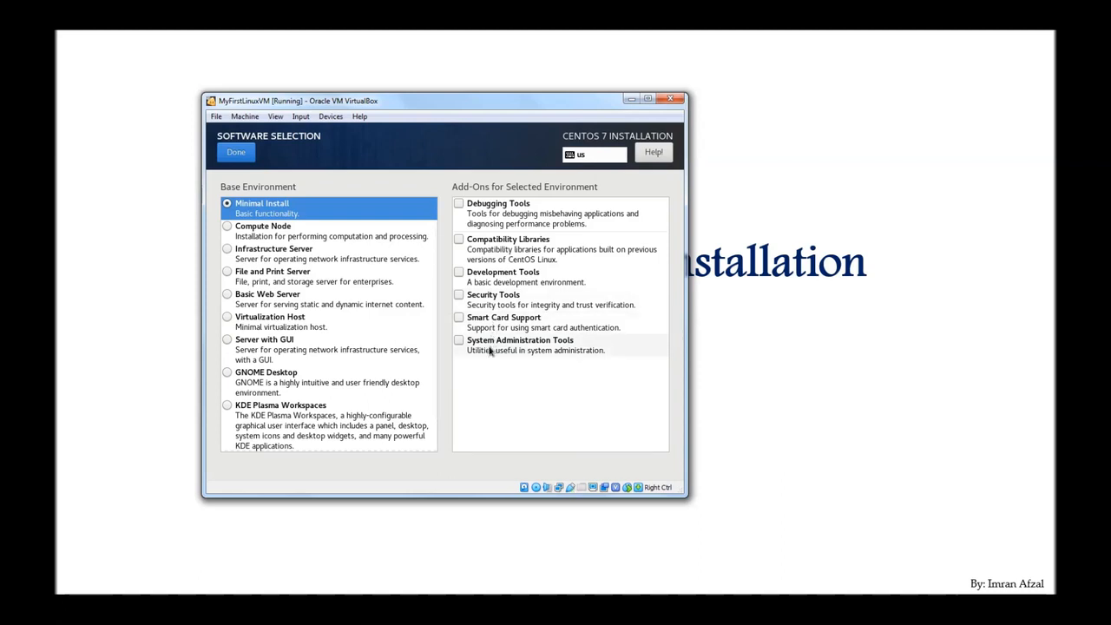
Step: Preview the Compute Node and Infrastructure Server environments and their add-on lists
left_click(279, 239)
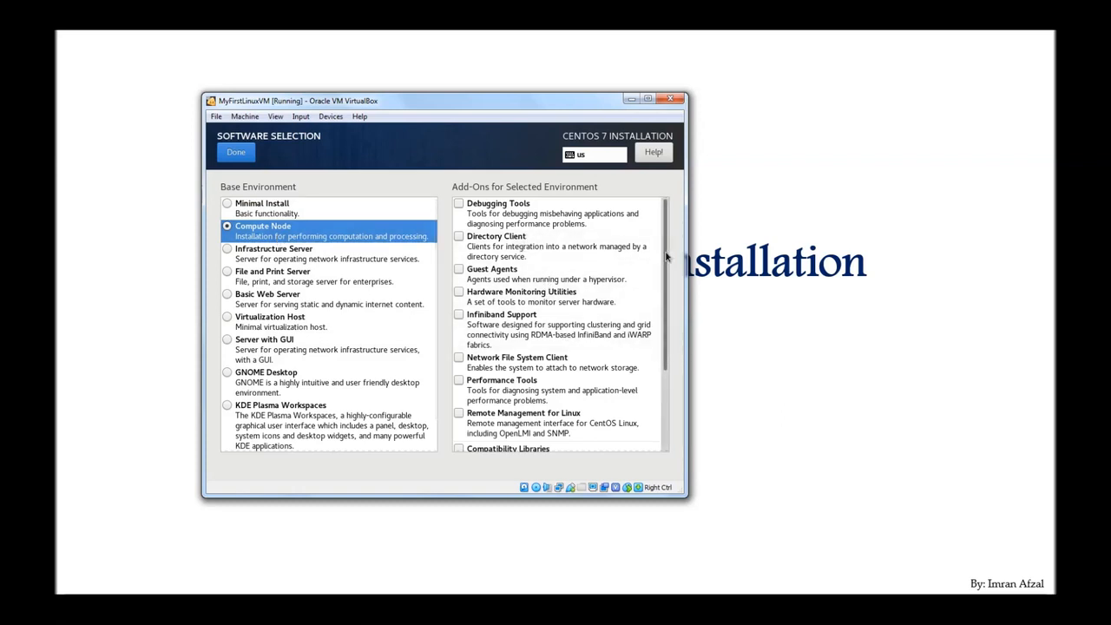
left_click_drag(664, 259, 666, 358)
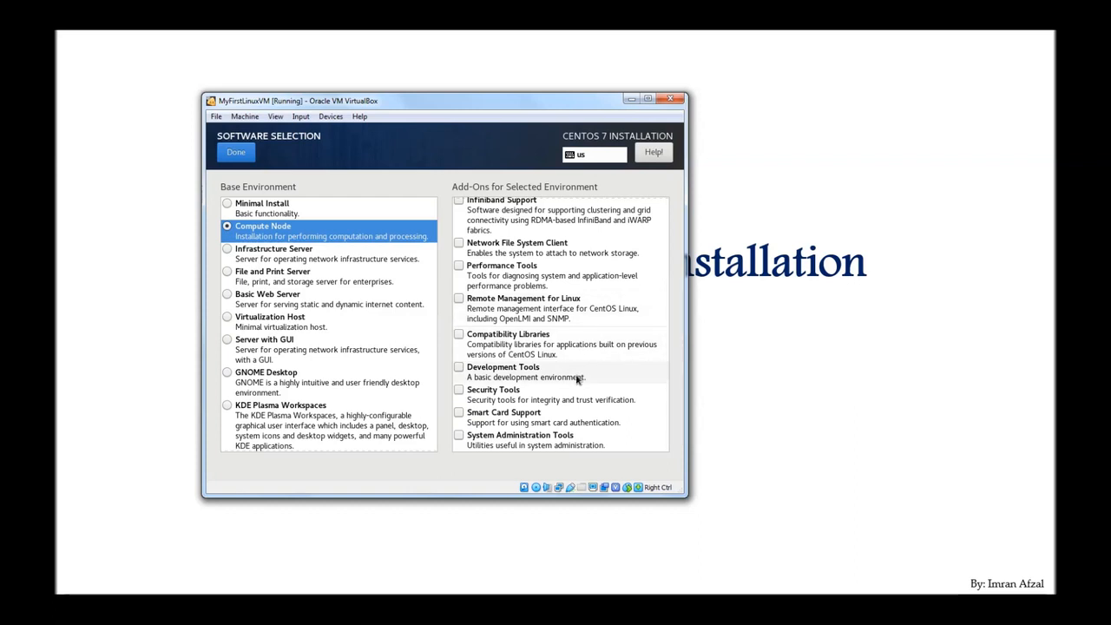
left_click(271, 259)
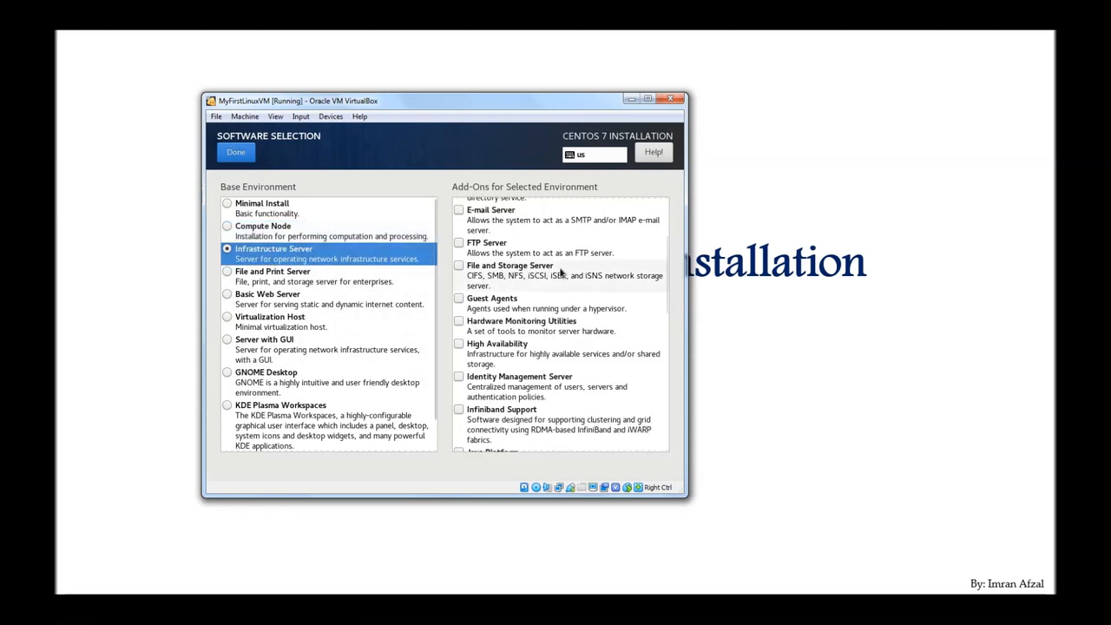
left_click_drag(666, 298, 666, 256)
scroll(666, 250, "down", 5)
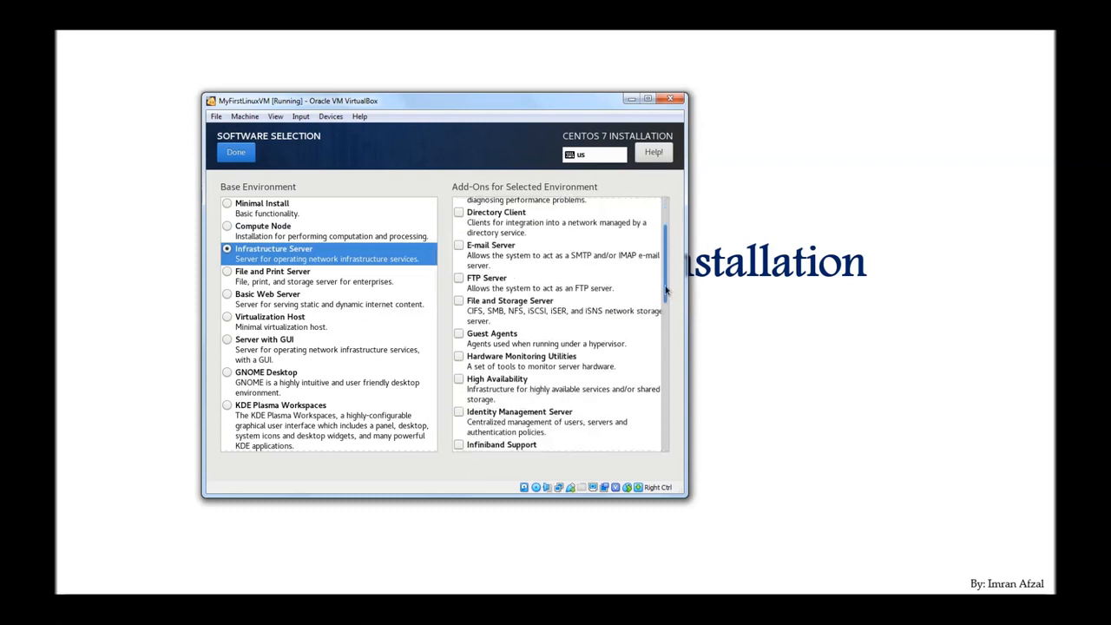
scroll(666, 434, "down", 5)
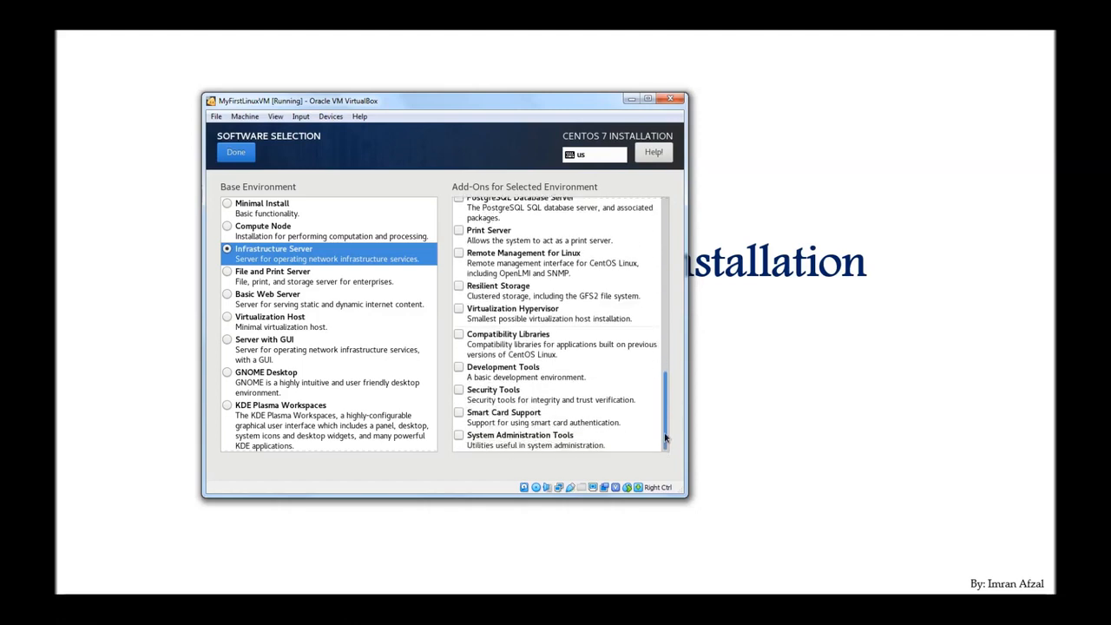
left_click_drag(666, 434, 661, 258)
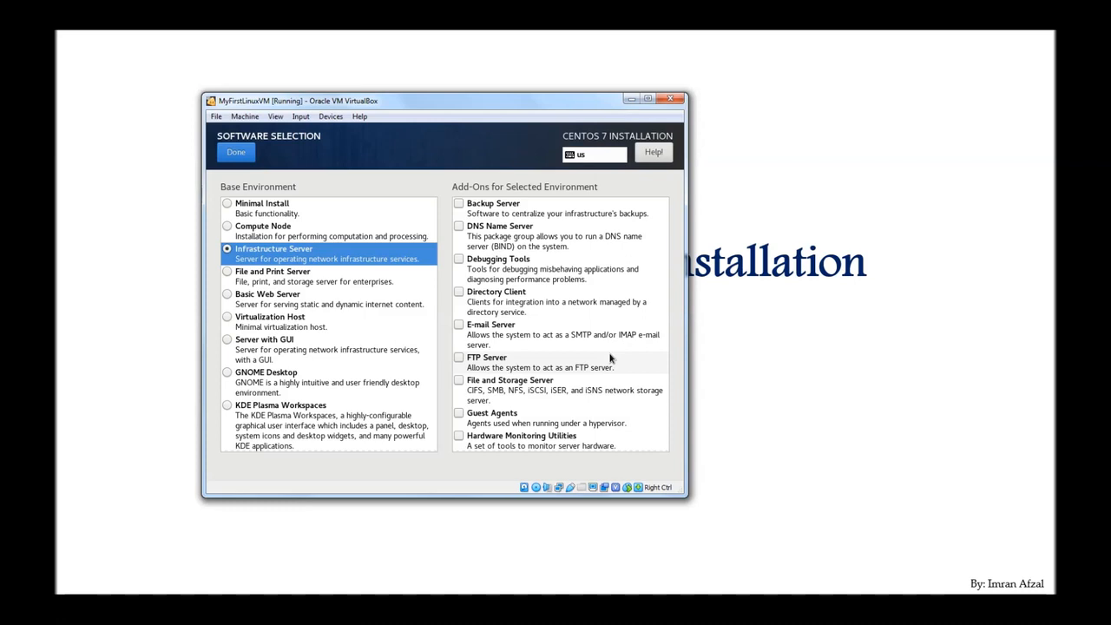
Step: Preview File and Print, Basic Web, Virtualization Host and KDE environments, then choose Server with GUI
left_click(302, 286)
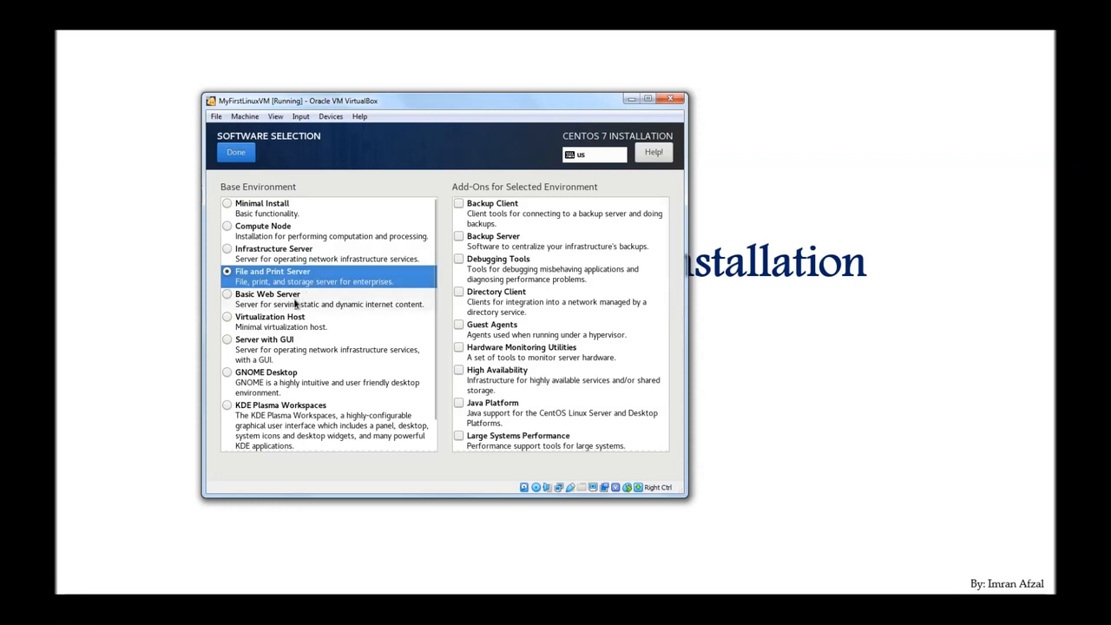
left_click(296, 302)
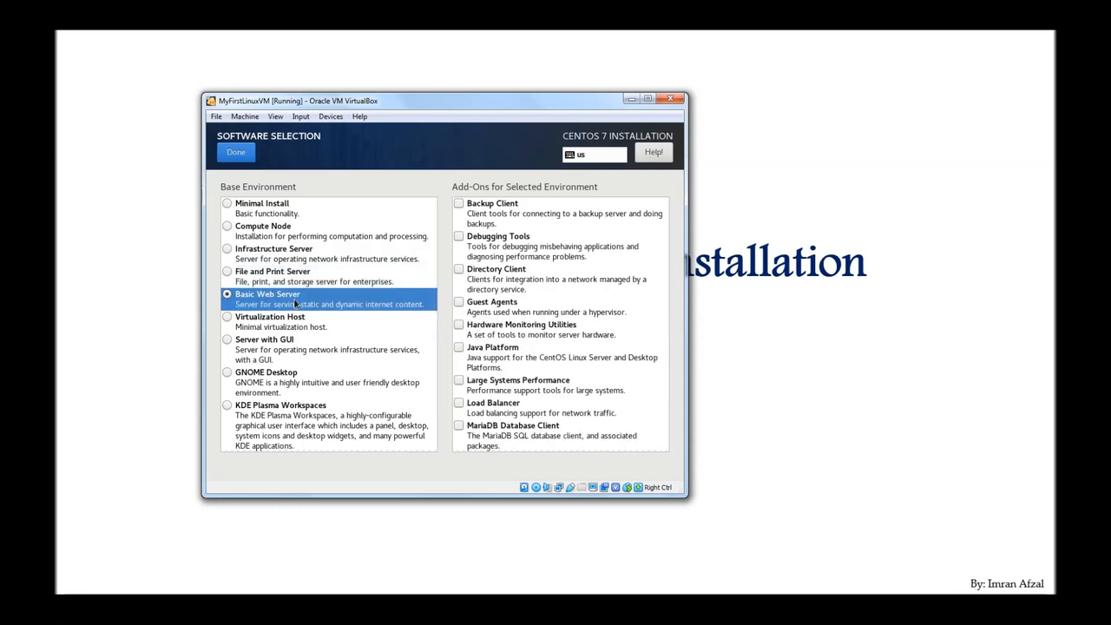
left_click(292, 328)
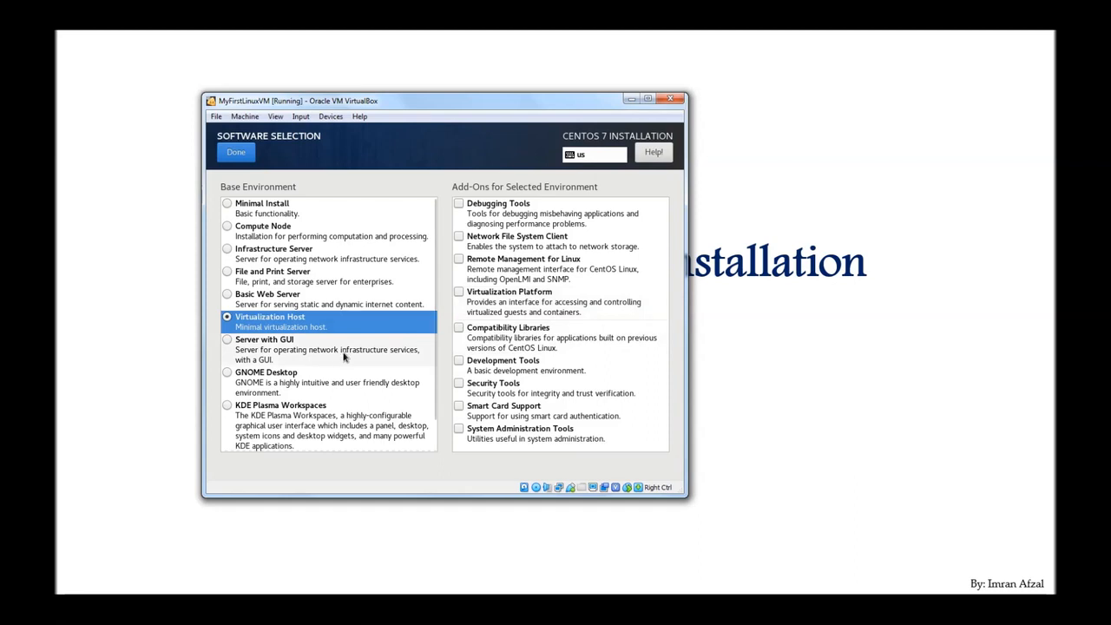
left_click(295, 415)
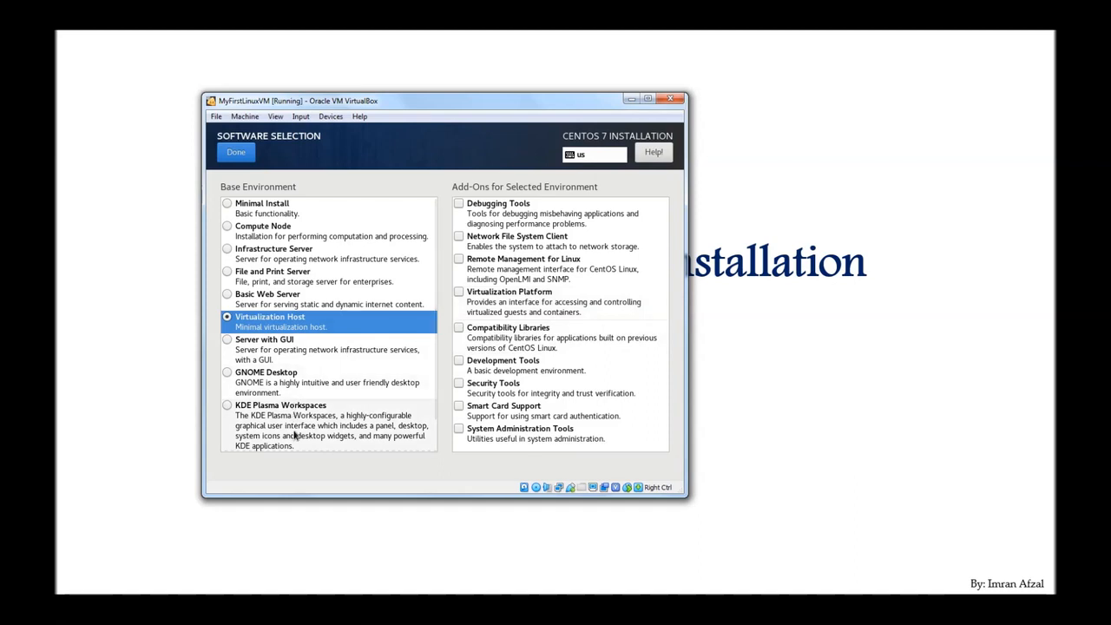
scroll(430, 373, "down", 1)
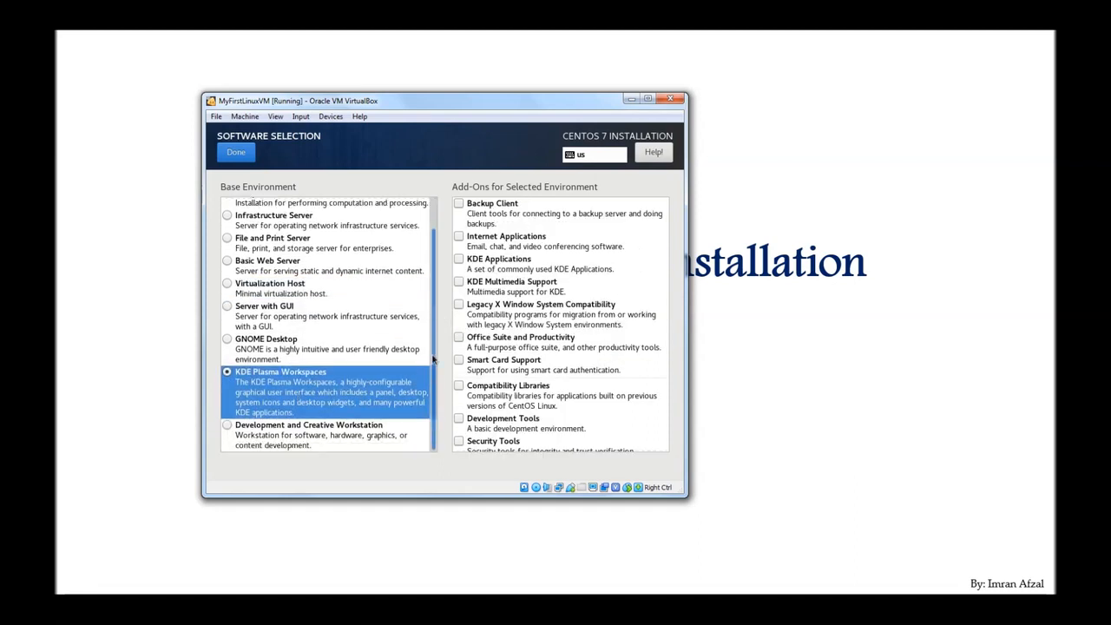
scroll(430, 373, "up", 1)
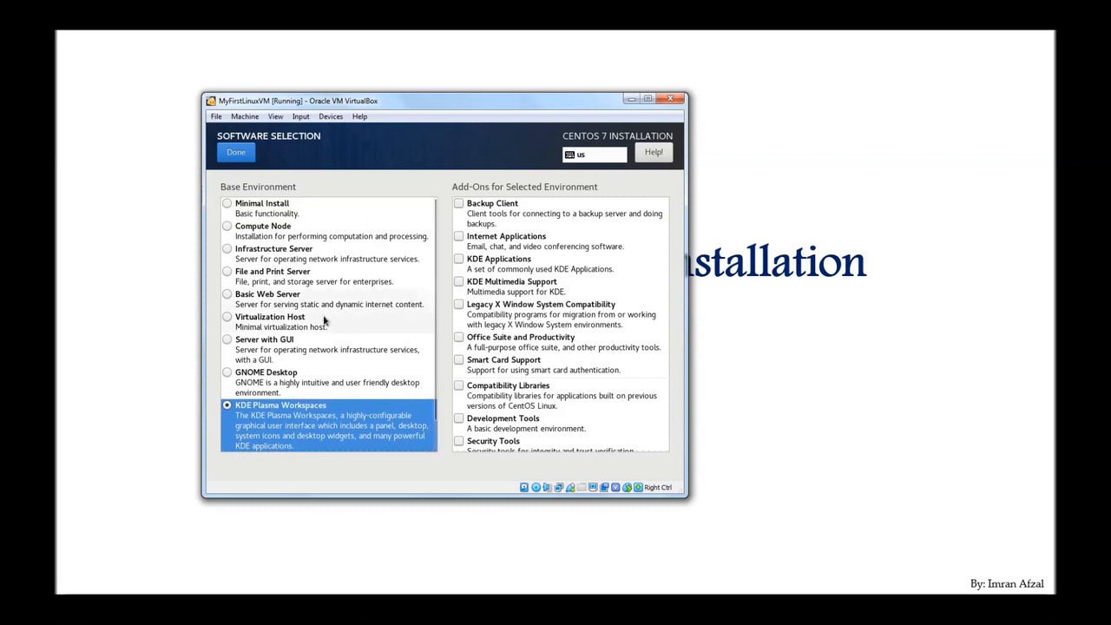
left_click(276, 344)
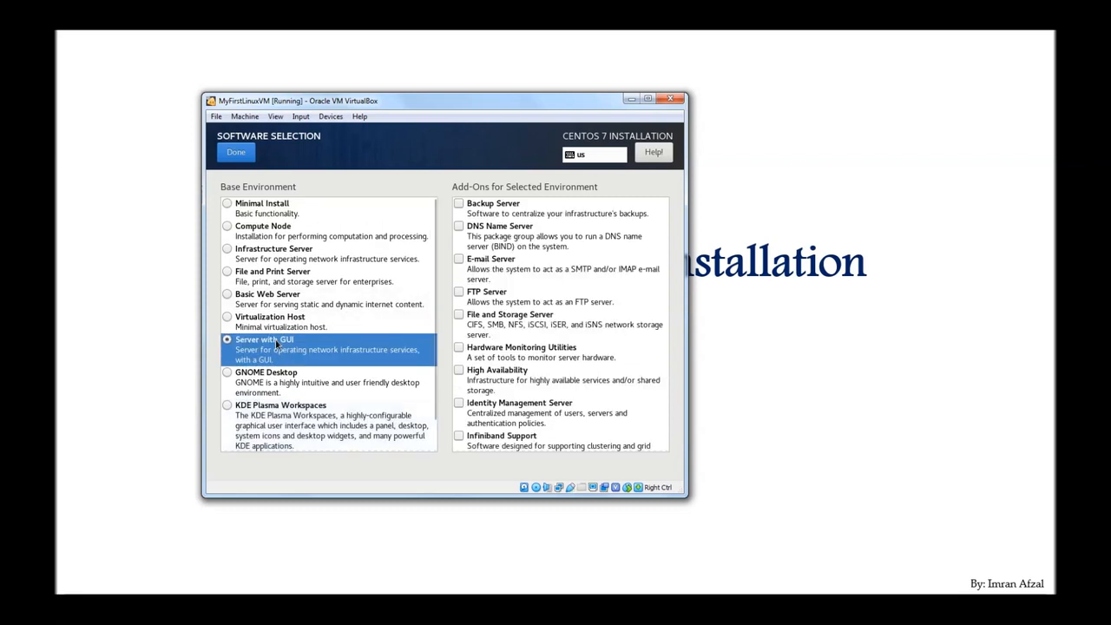
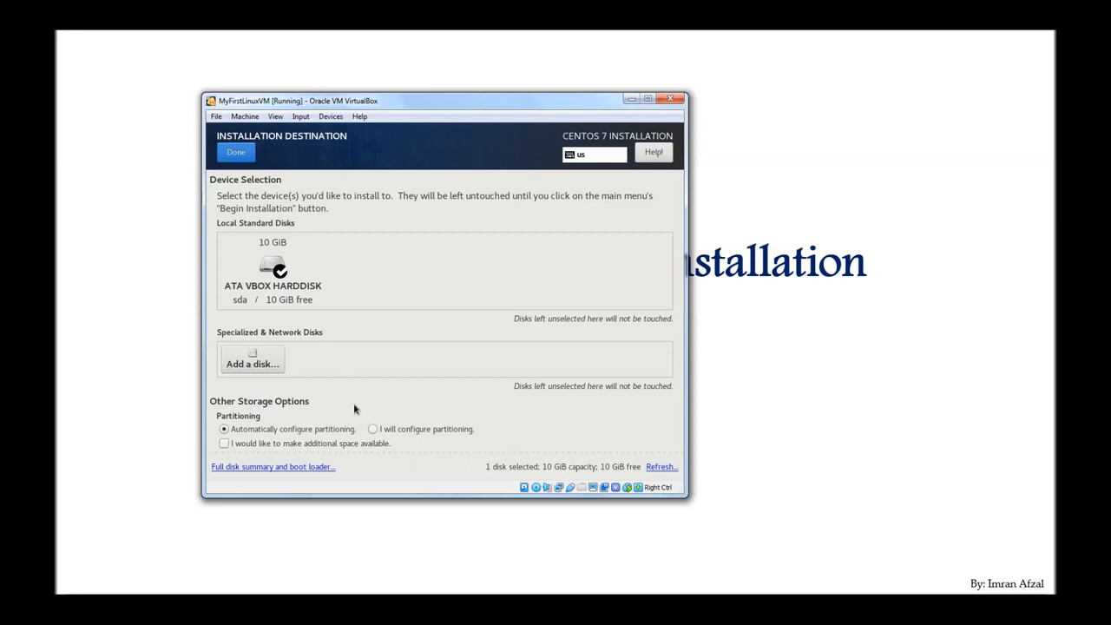
Step: Accept the selected installation disk and return to the Installation Summary
left_click(236, 155)
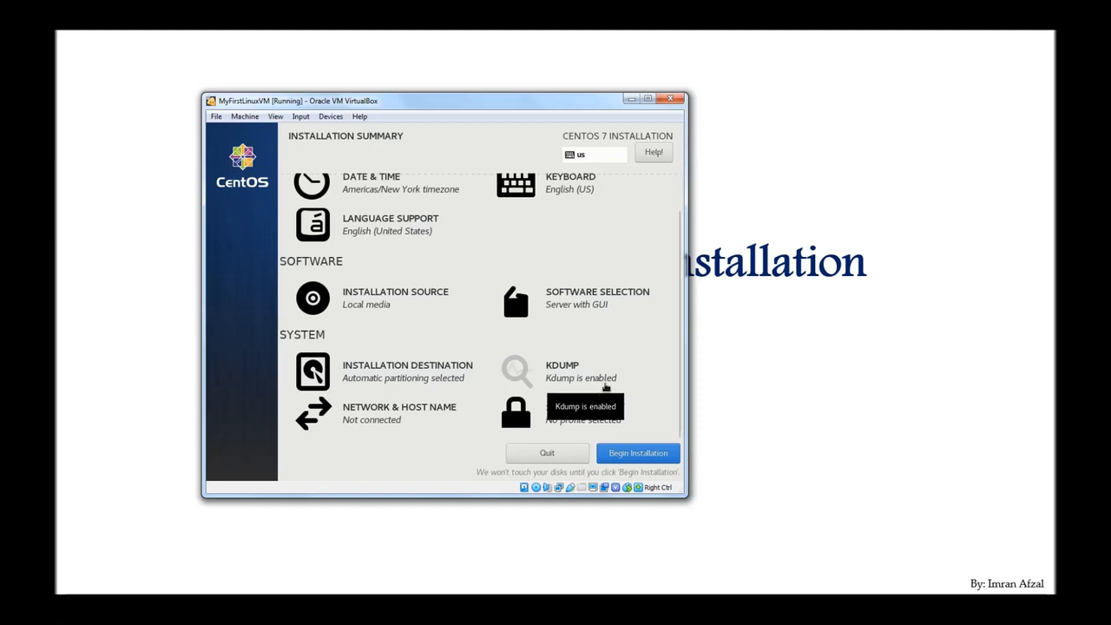
Step: Replace host name localhost.localdomain with MyFirstLinuxVM and apply it
left_click(374, 423)
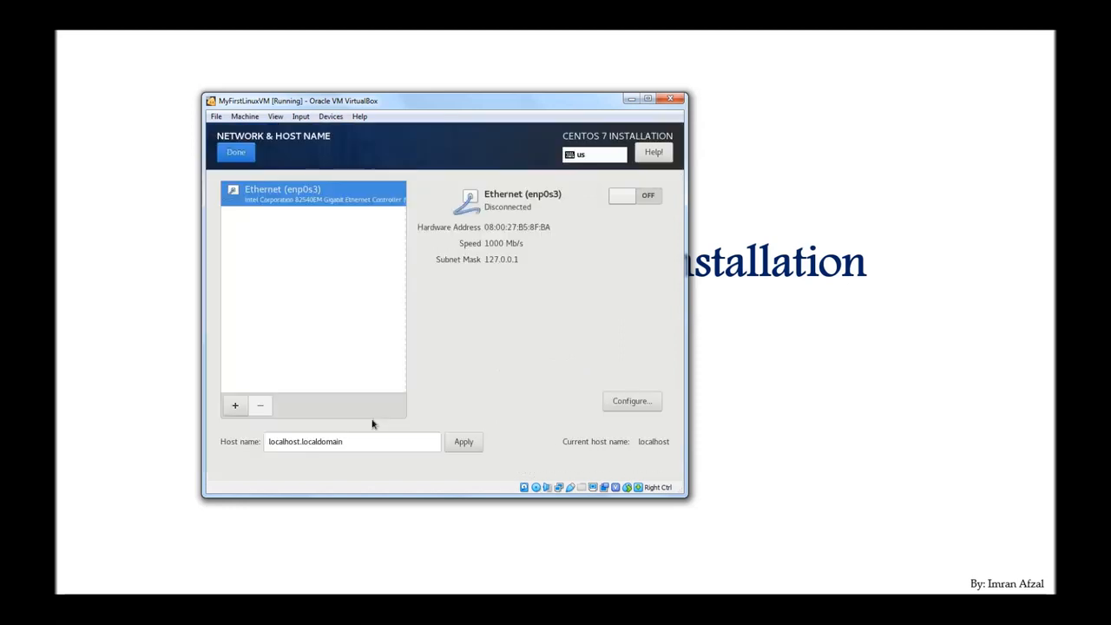
left_click_drag(367, 441, 259, 442)
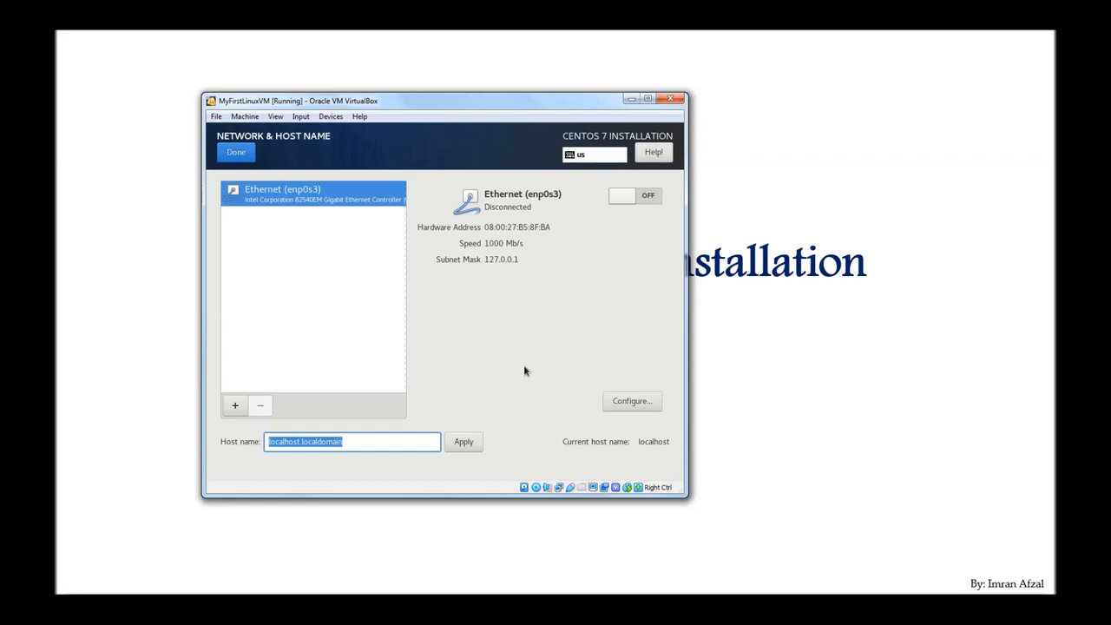
type("MyFir")
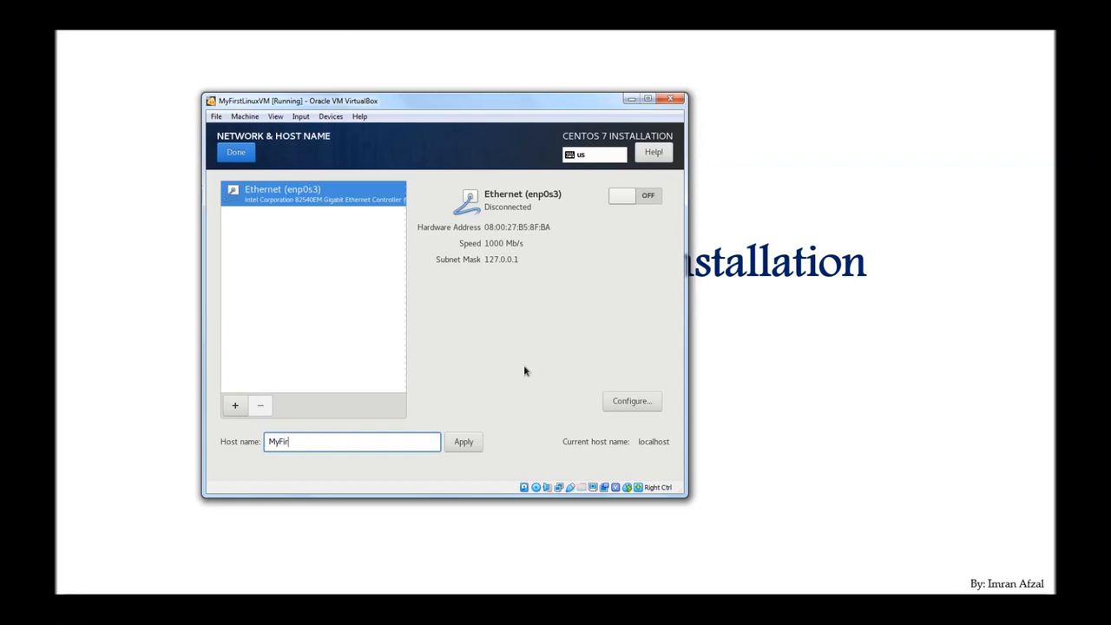
type("stLinuxVM")
left_click(468, 444)
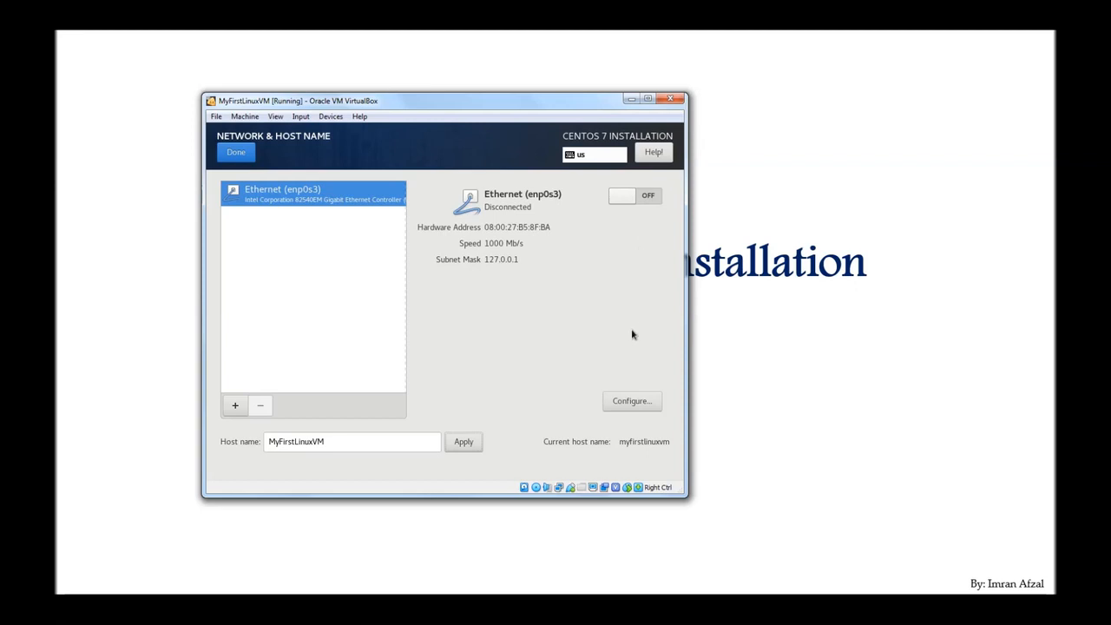
Step: Set Ethernet enp0s3 to connect automatically when available and save the connection
left_click(630, 402)
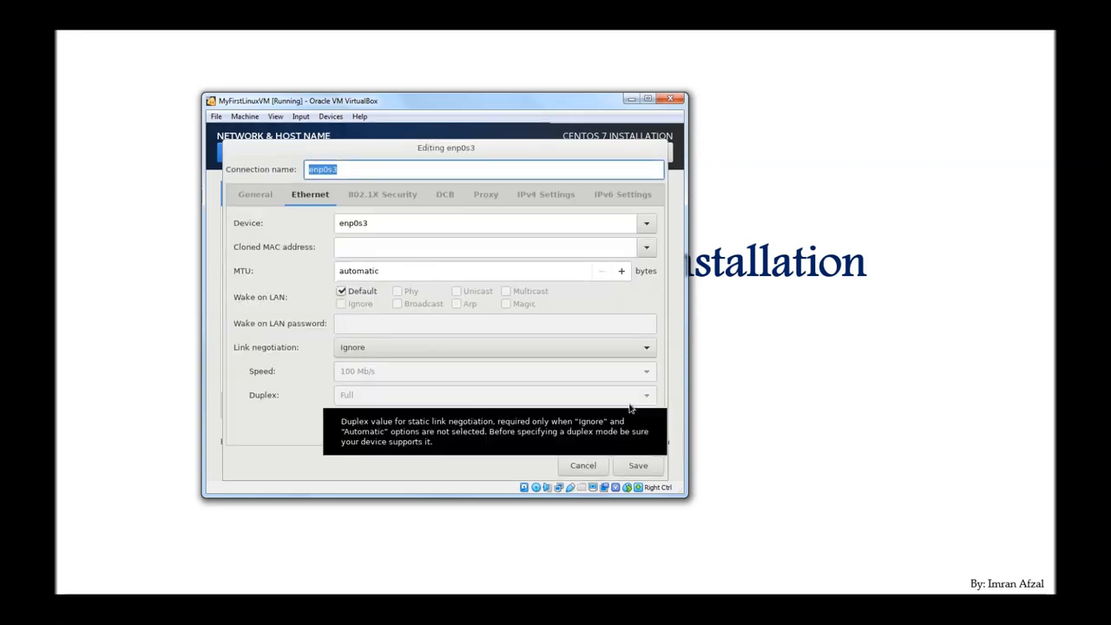
left_click(255, 196)
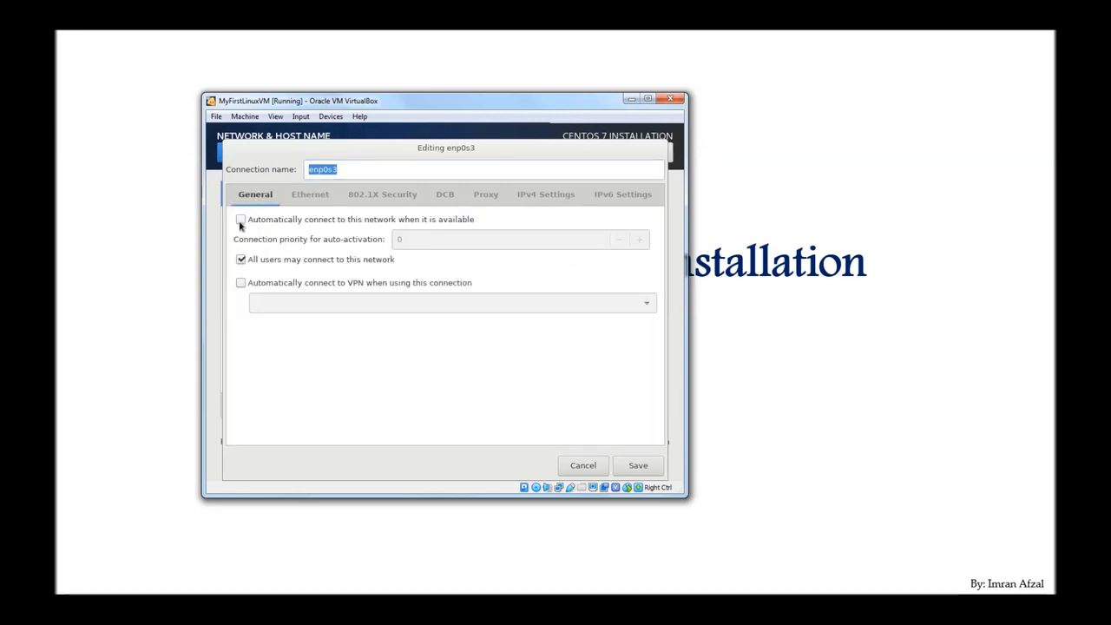
left_click(241, 222)
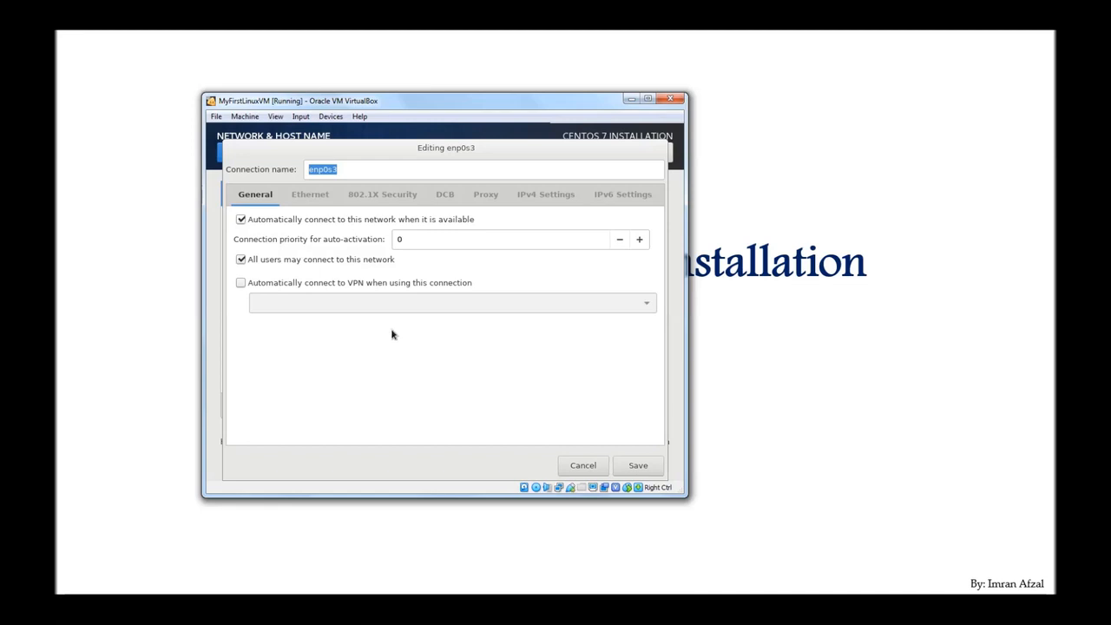
left_click(638, 465)
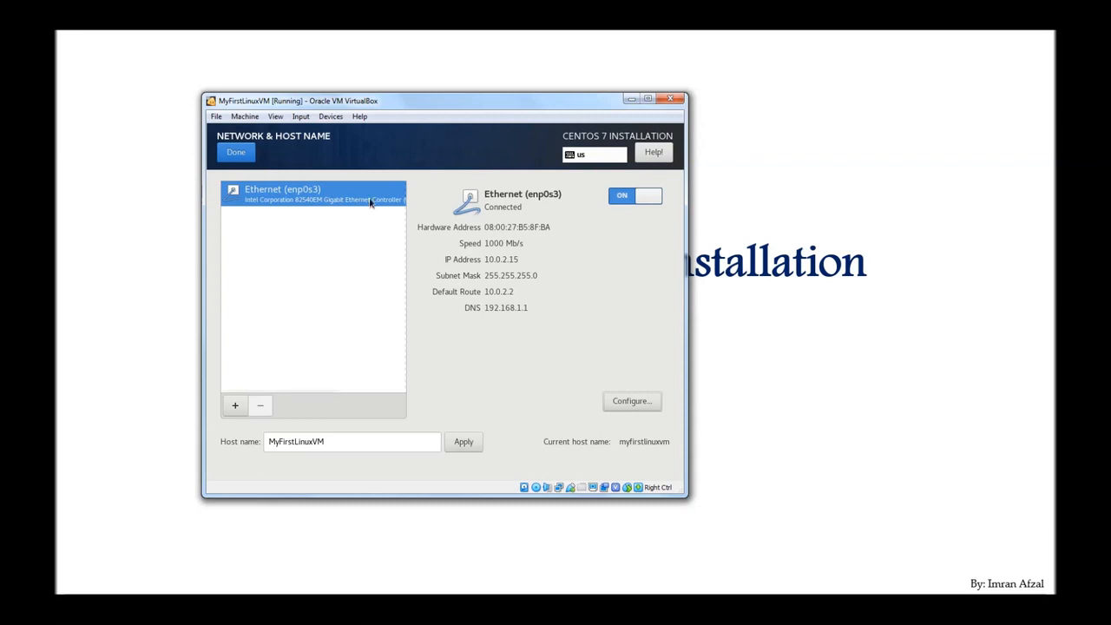
Step: Leave Network & Host Name with Wired (enp0s3) connected, back to the summary
left_click(247, 155)
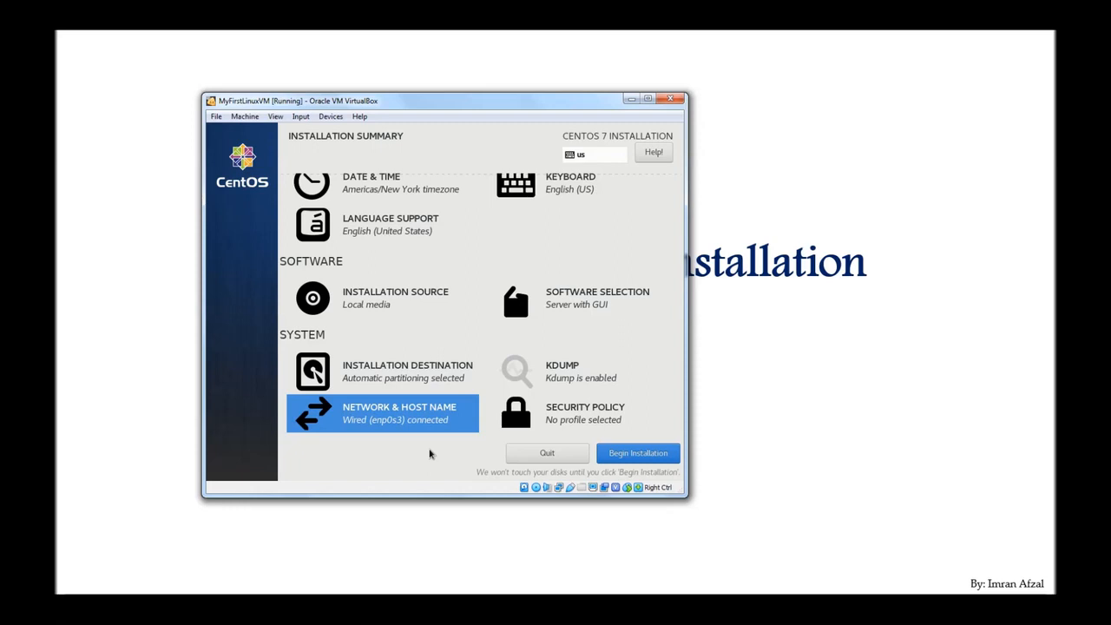
Step: Begin the CentOS 7 installation from the Installation Summary
left_click(637, 459)
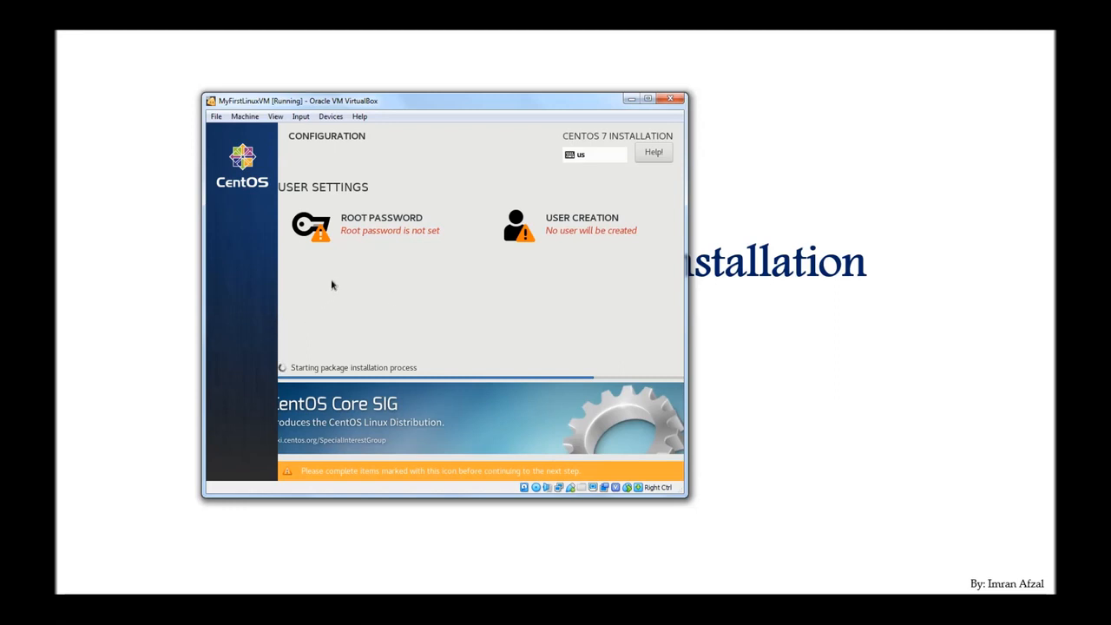
Step: Enter the root password and type it again in the Confirm field
left_click(377, 227)
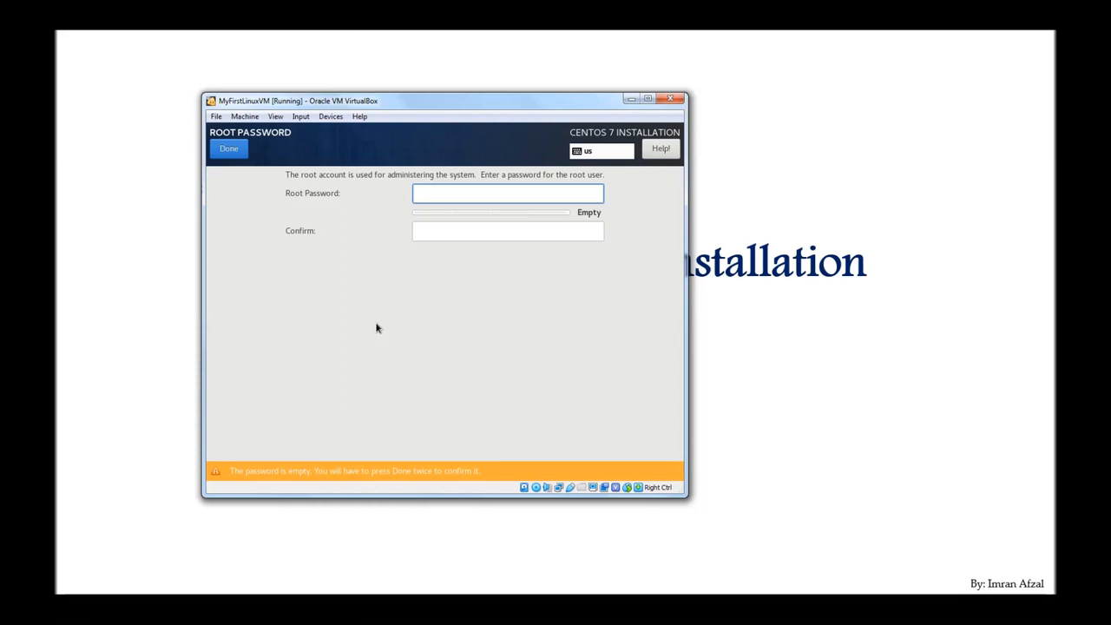
type("*********")
key("Tab")
type("*********")
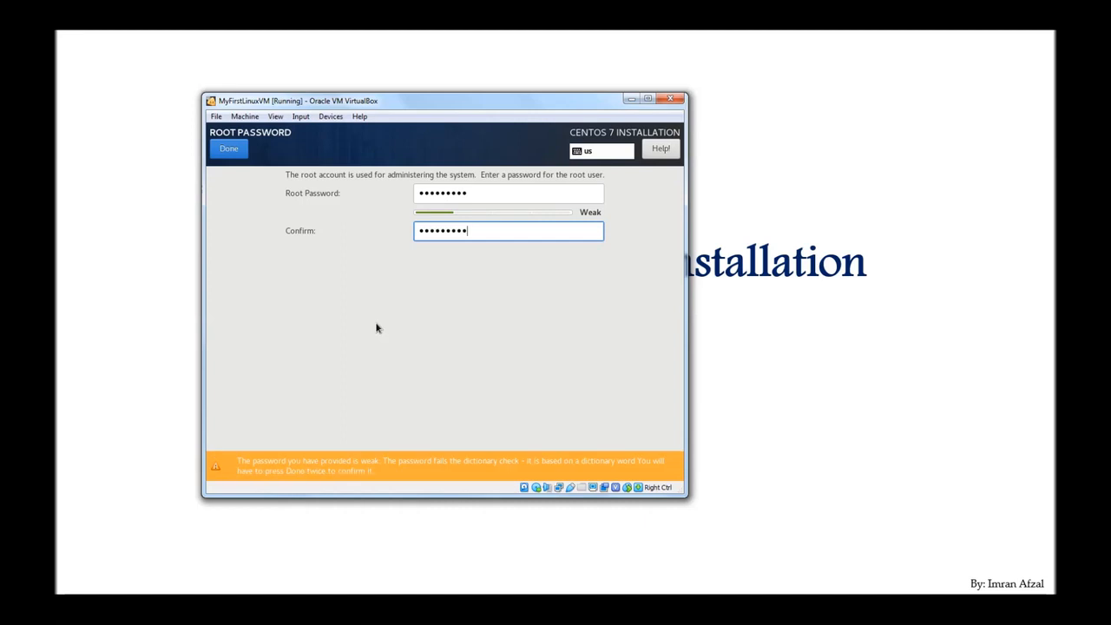
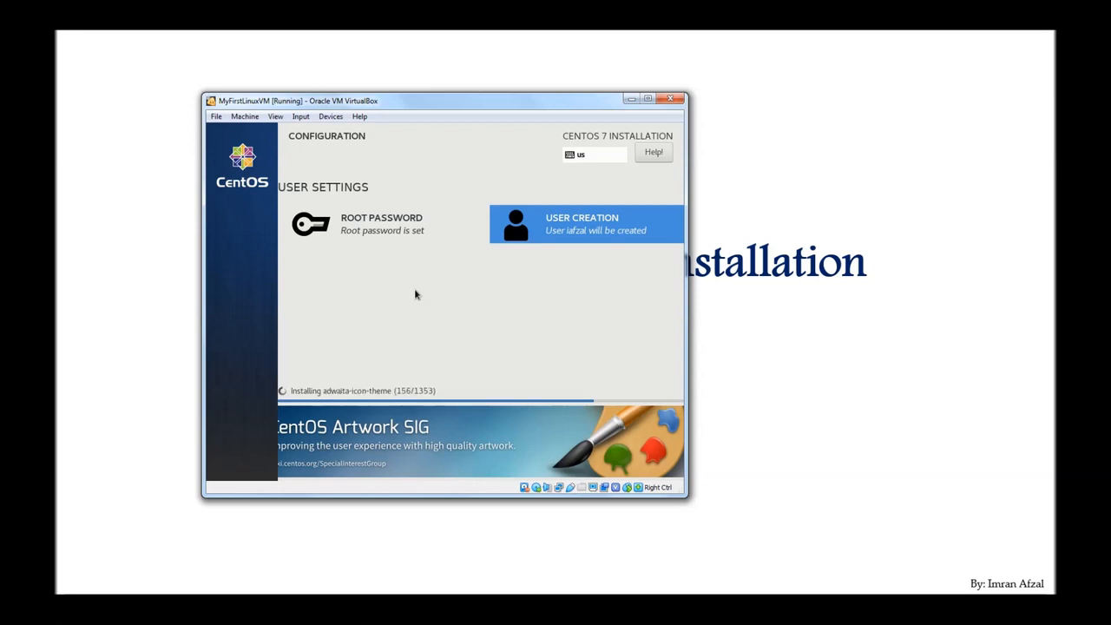
Step: Nudge the VM window slightly right while the CentOS installation runs to Complete
left_click_drag(442, 108, 487, 109)
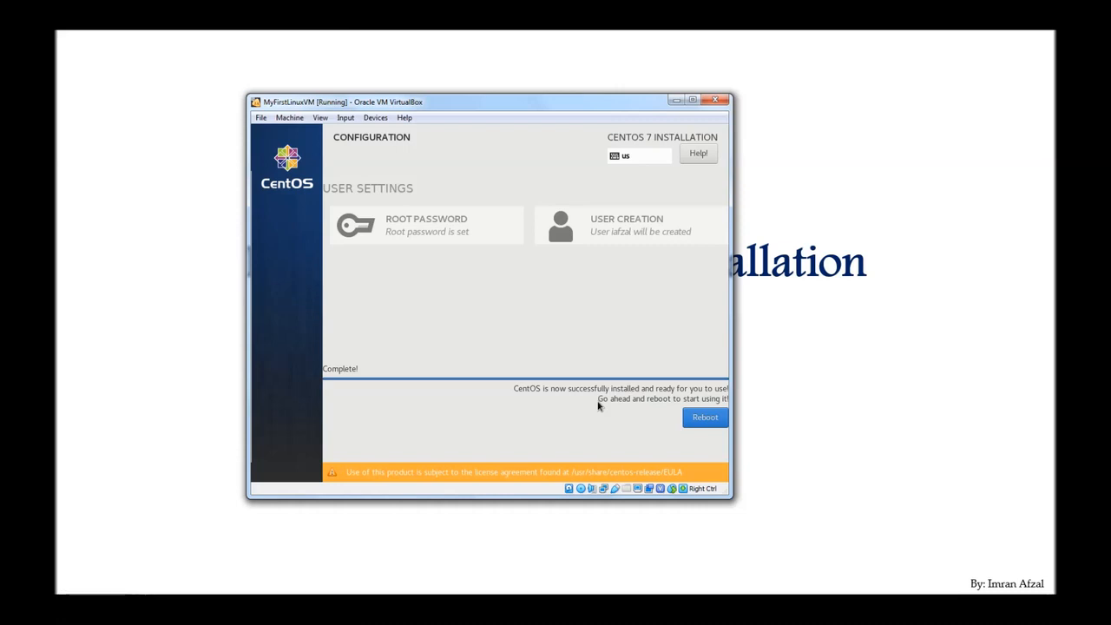
Step: Reboot the installed CentOS and dismiss the mouse pointer integration notice
left_click(699, 423)
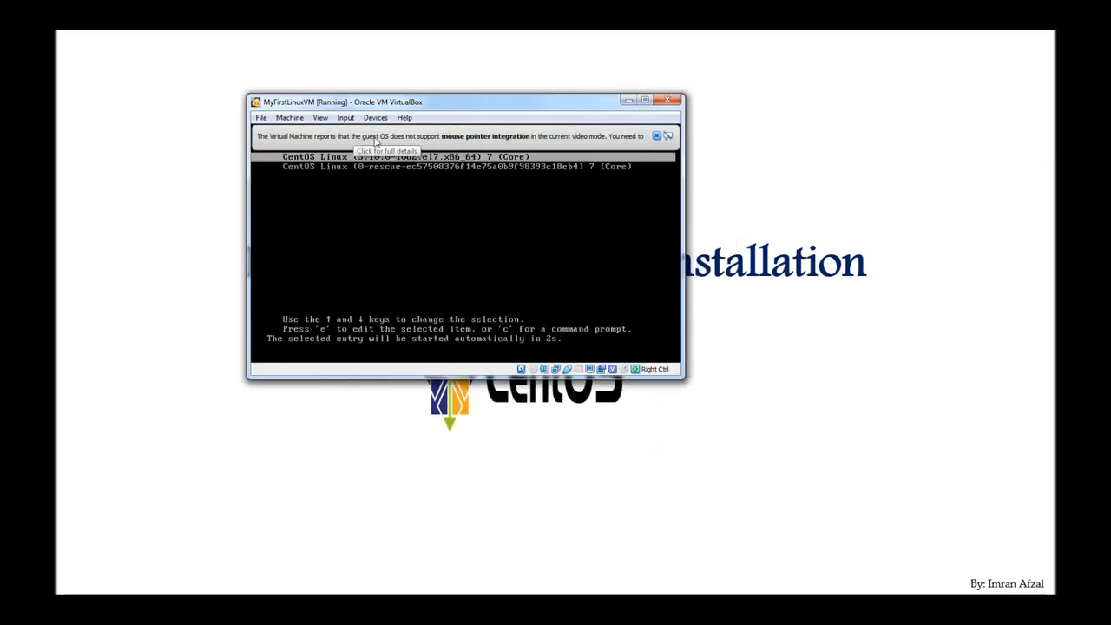
left_click(657, 136)
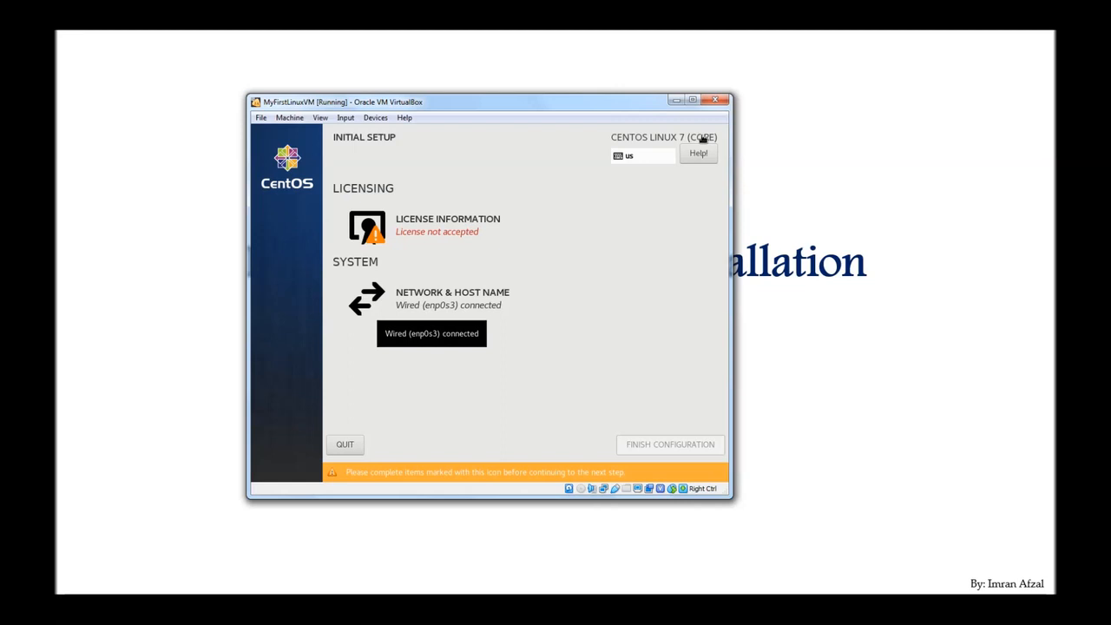
Step: Tick 'I accept the license agreement' under License Information, then finish the configuration
left_click(443, 233)
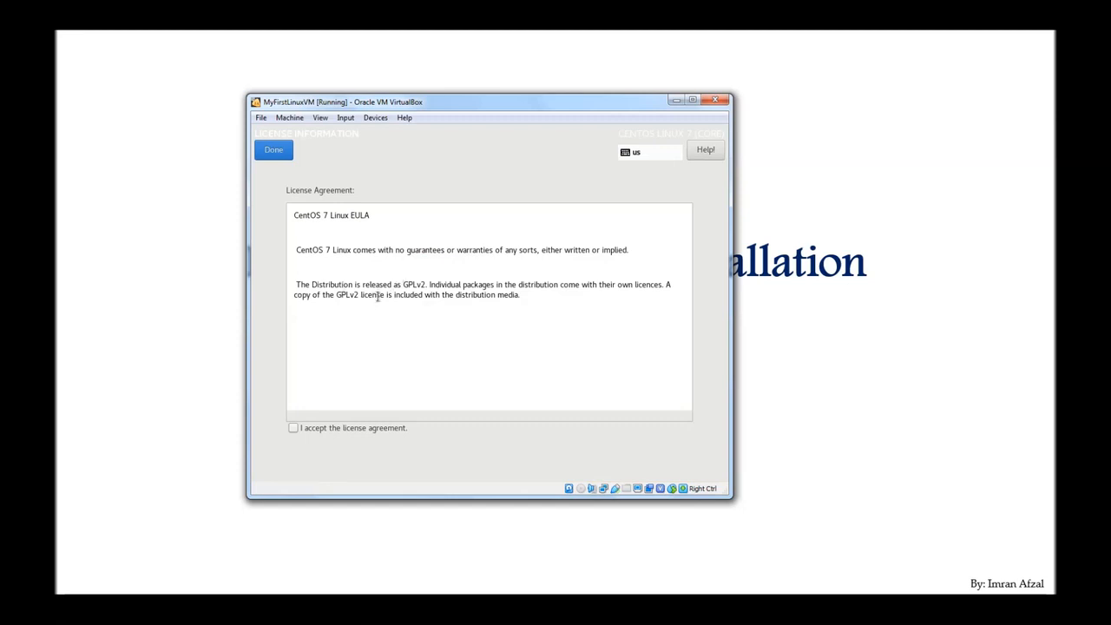
left_click(293, 429)
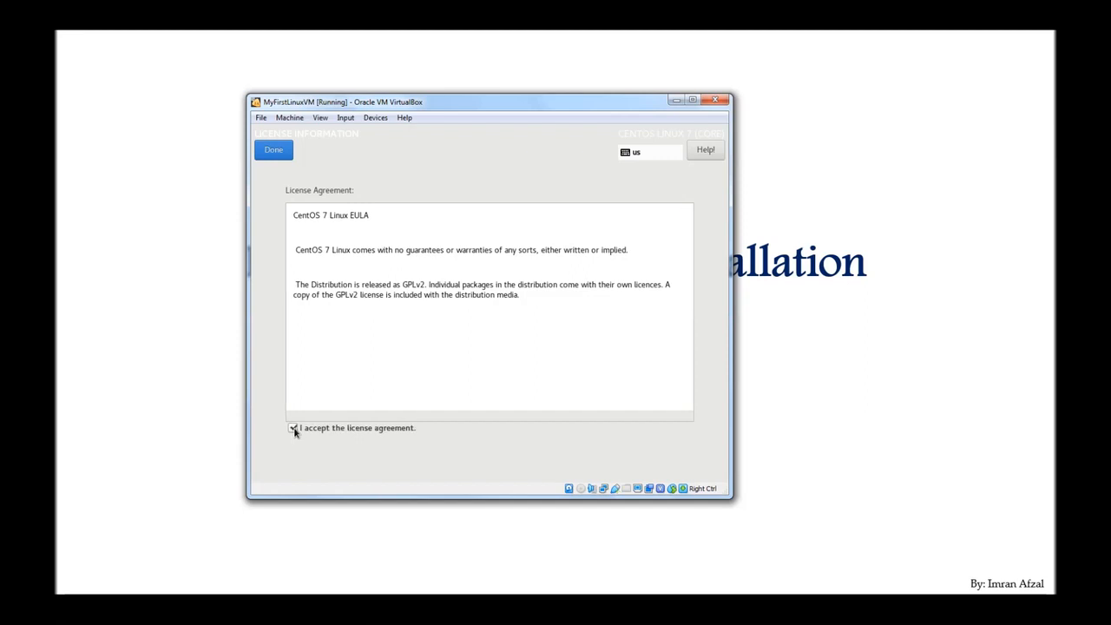
left_click(276, 153)
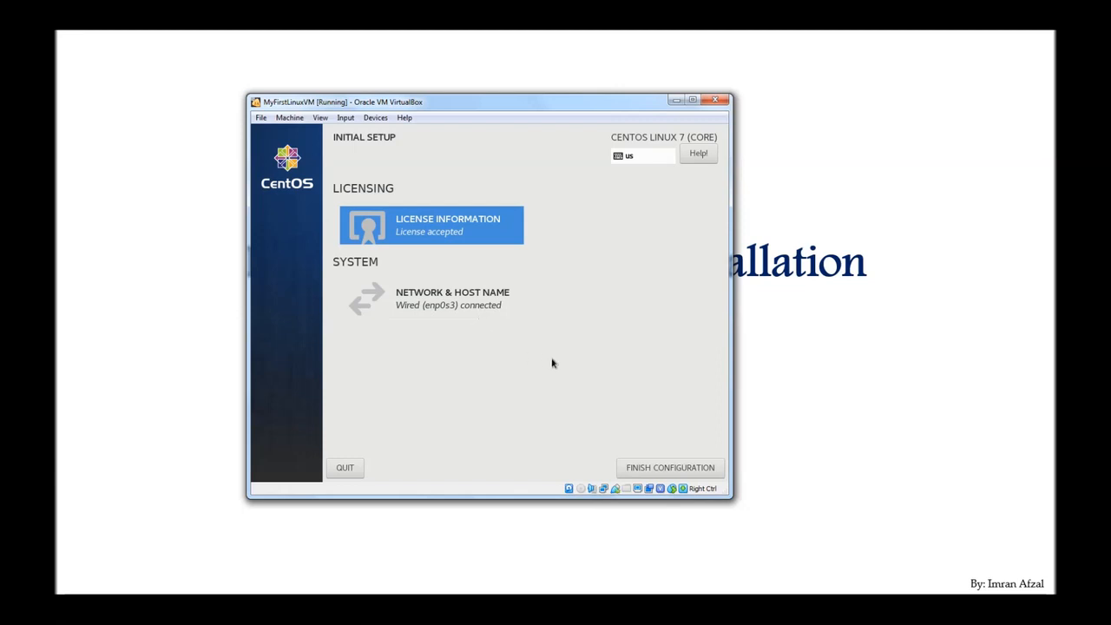
left_click(665, 468)
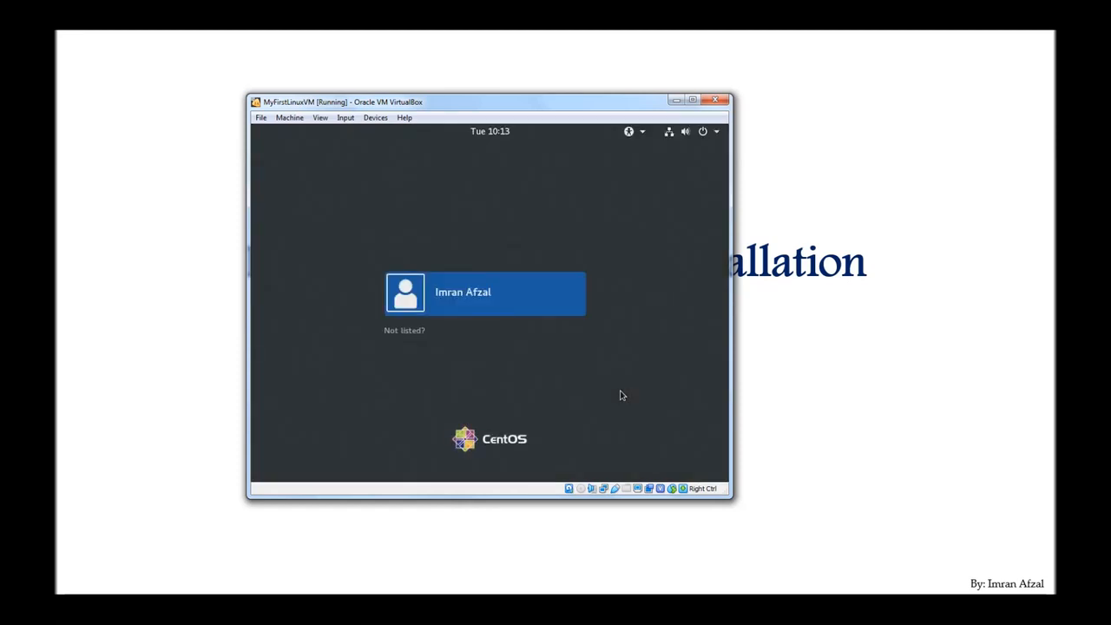
Step: Back out of the listed user's prompt, try 'root' via Not listed?, then cancel
left_click(467, 296)
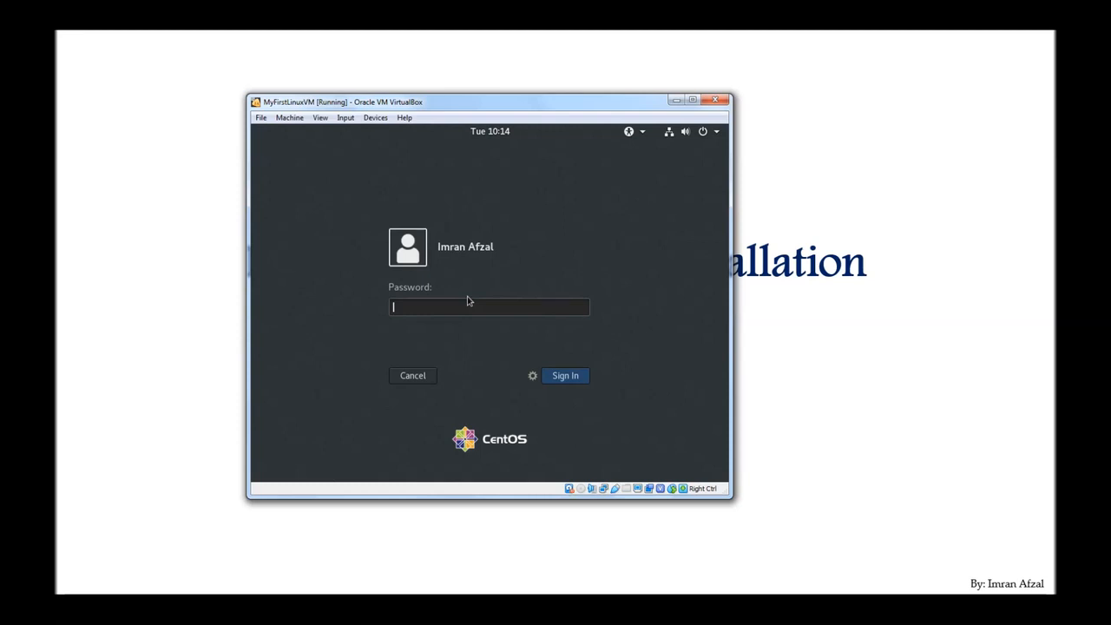
left_click(428, 380)
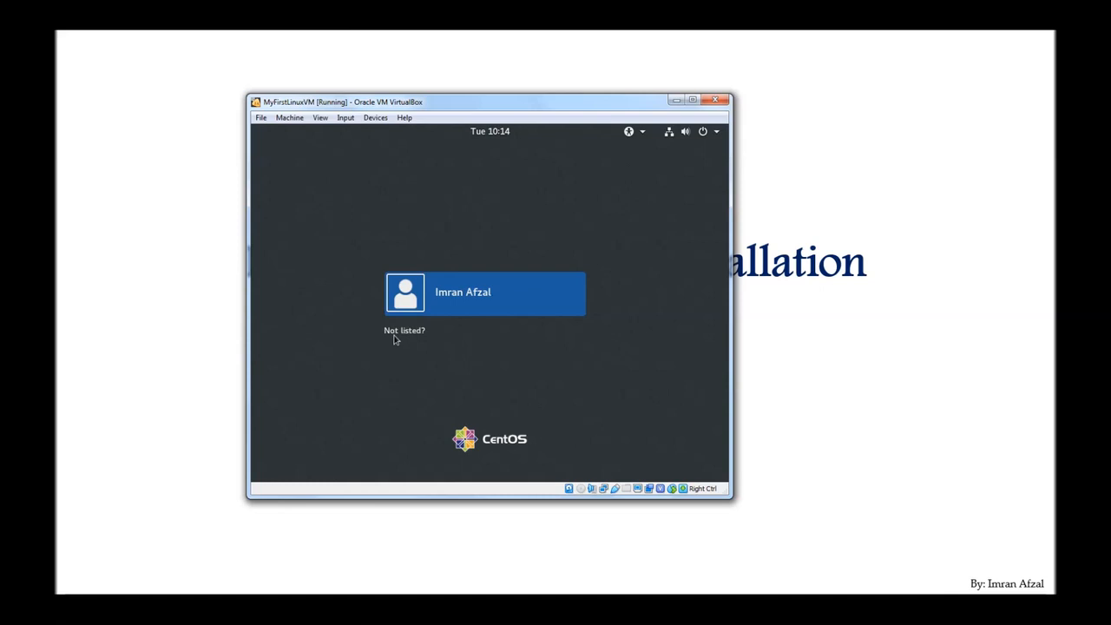
left_click(395, 334)
type("root")
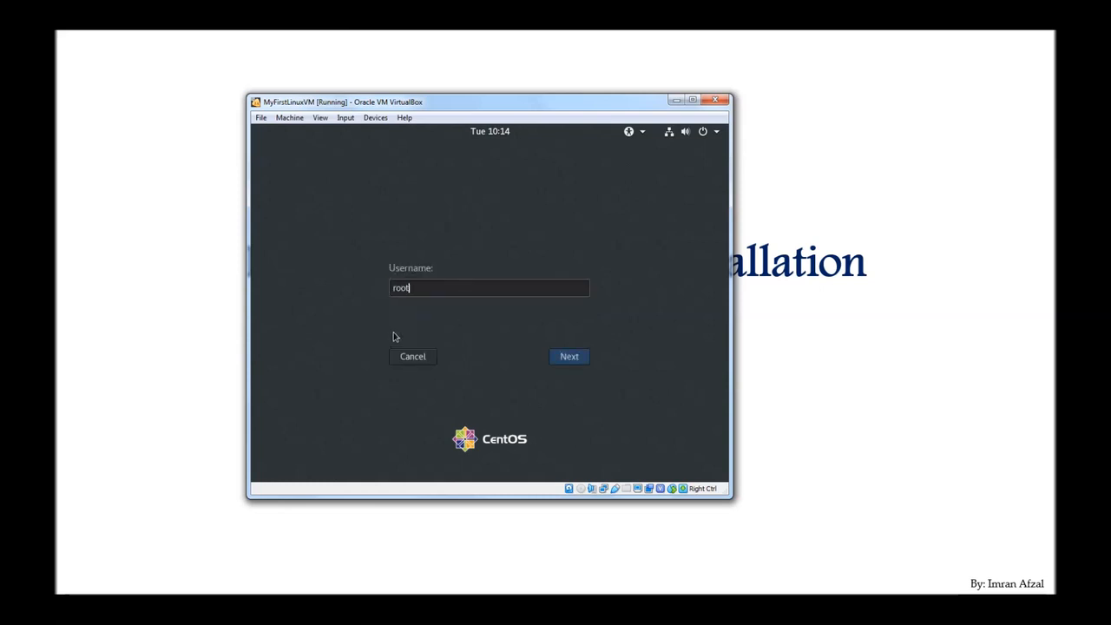
left_click(407, 361)
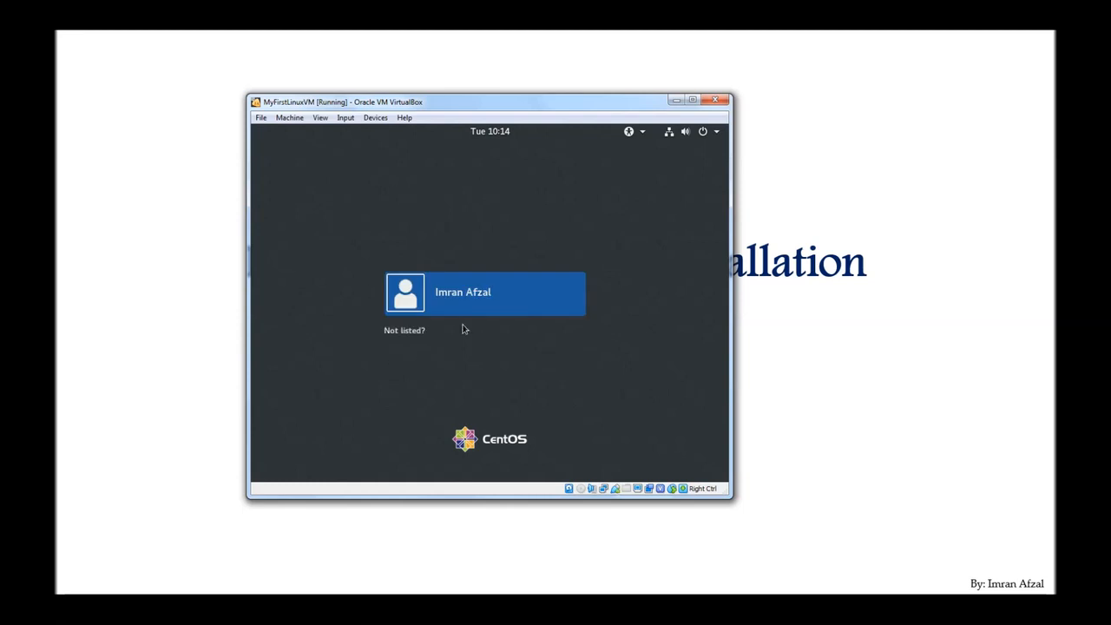
Step: Sign in as the listed new user with their password
left_click(464, 307)
type("•••••••••")
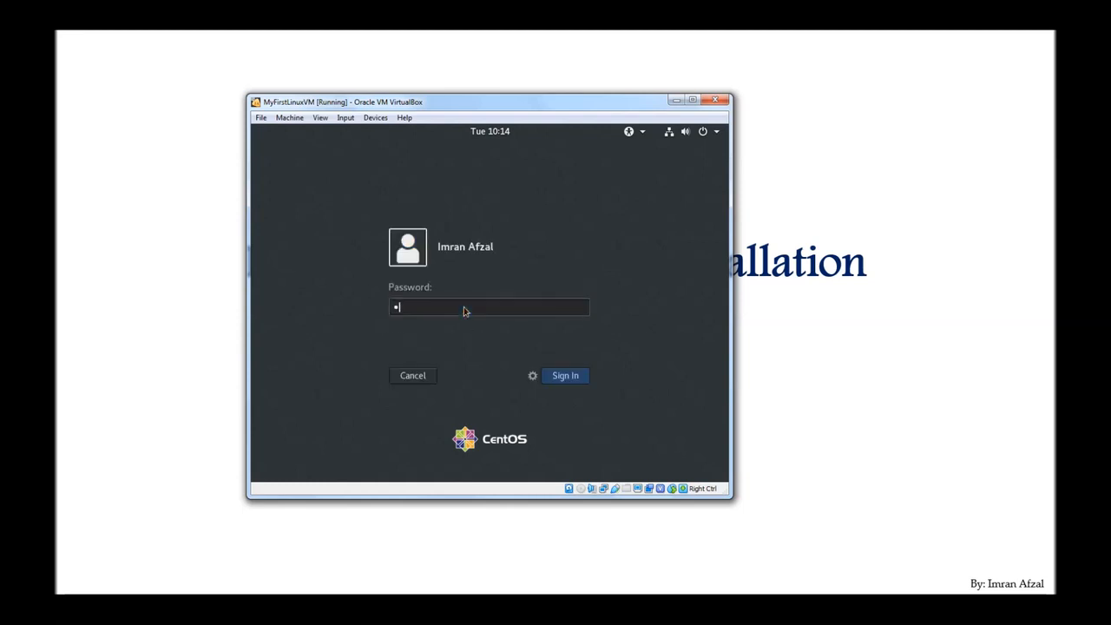
key("Return")
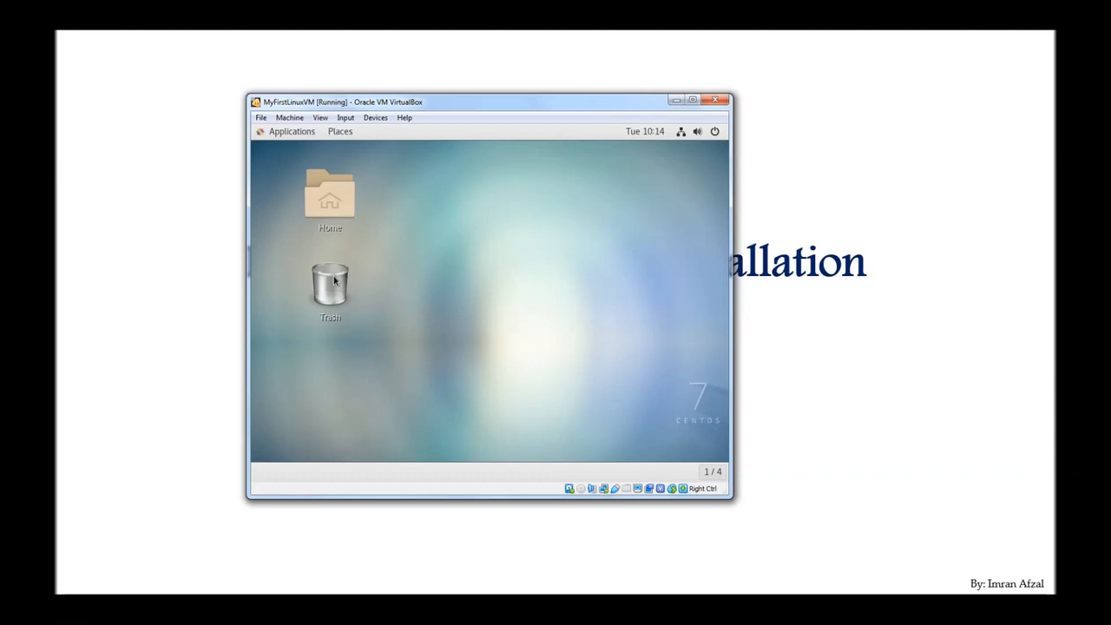
Step: Shrink the Home desktop icon using Resize Icon
right_click(338, 207)
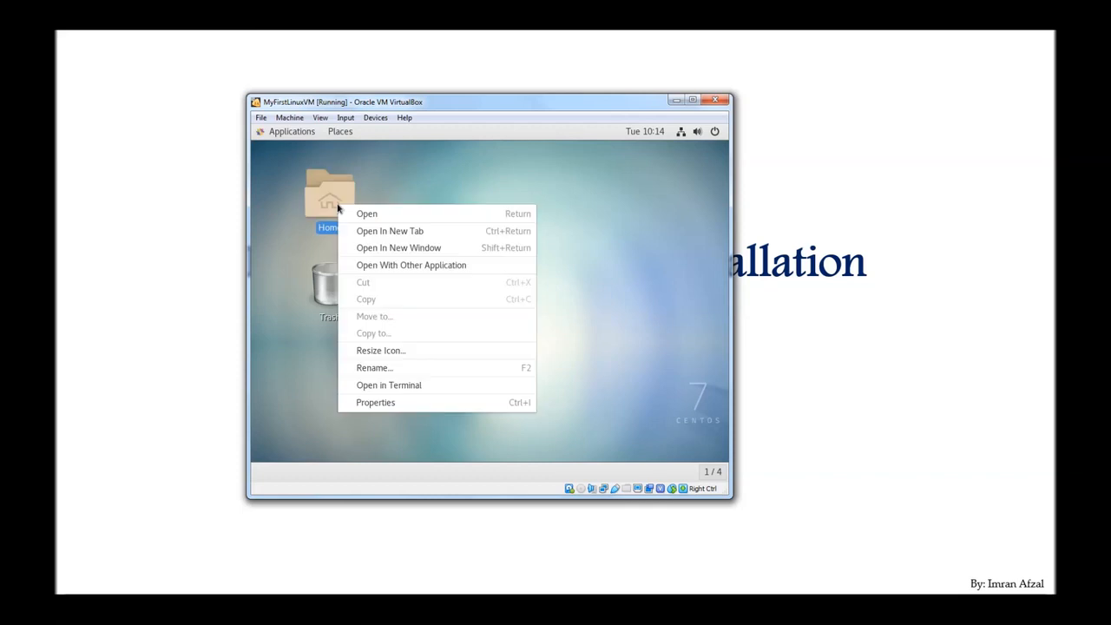
left_click(363, 350)
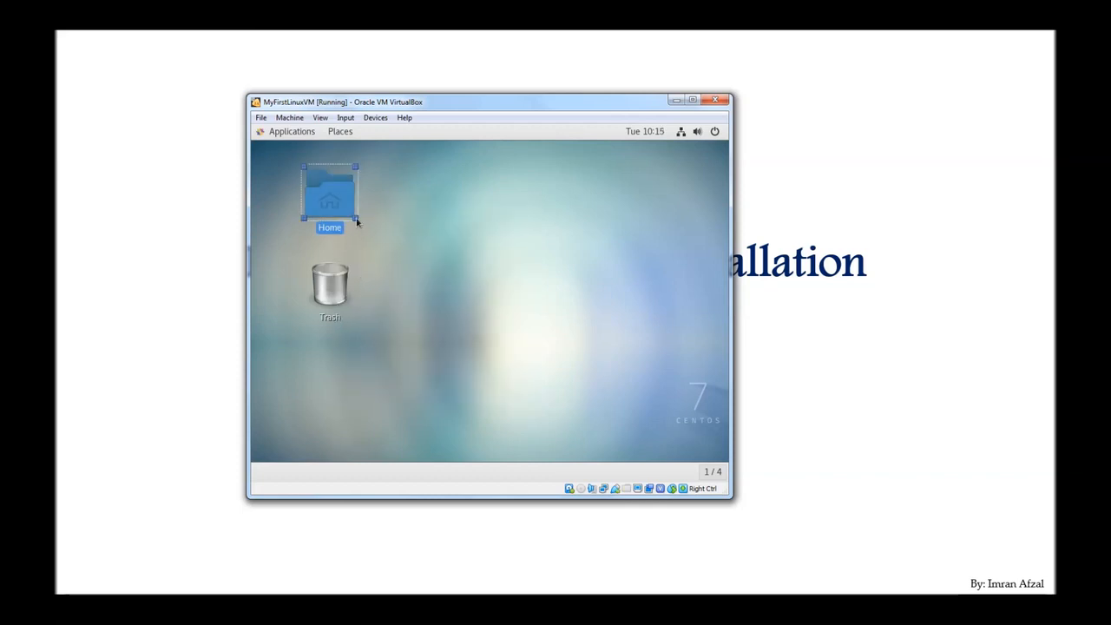
left_click_drag(357, 221, 329, 191)
Step: Shrink the Trash icon to about half size and place it just below Home
right_click(329, 283)
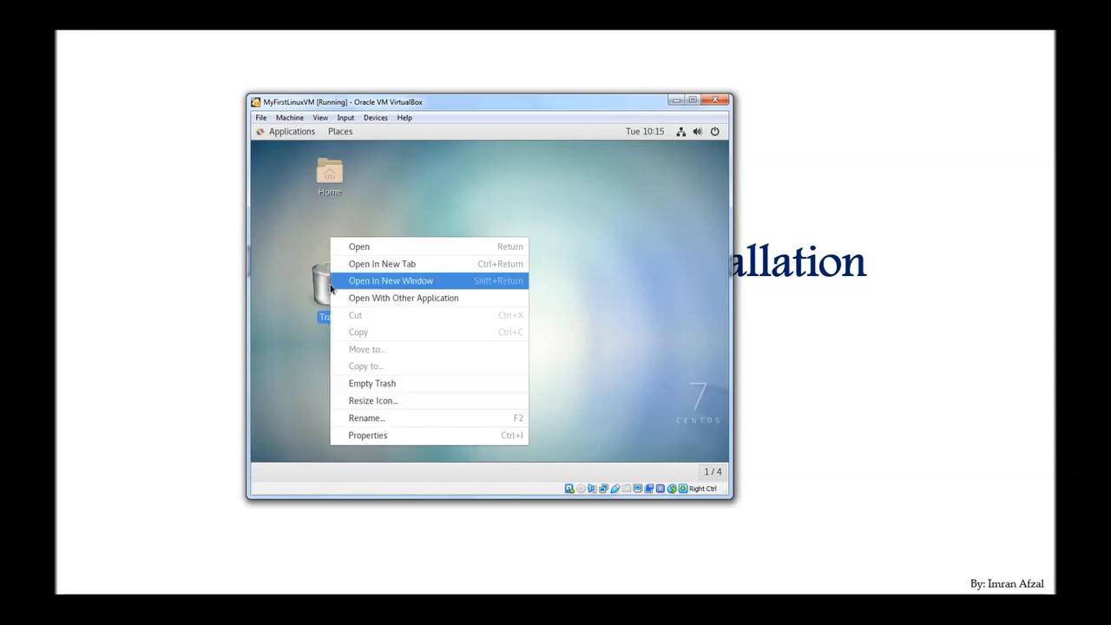
left_click(350, 398)
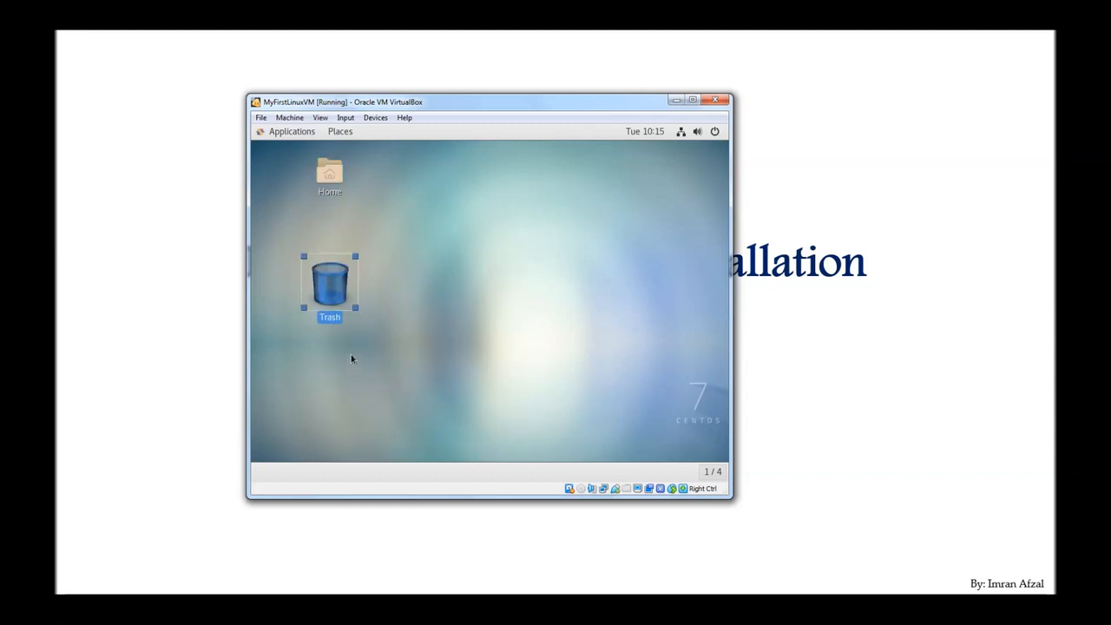
left_click_drag(355, 309, 315, 269)
left_click(320, 174)
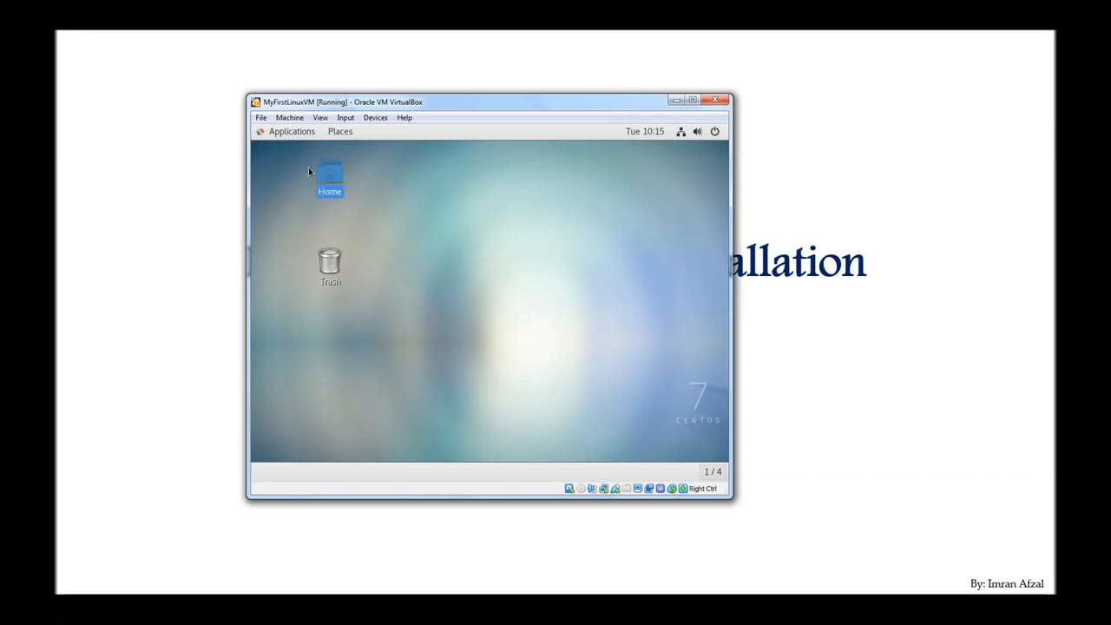
left_click_drag(330, 262, 330, 229)
left_click(477, 247)
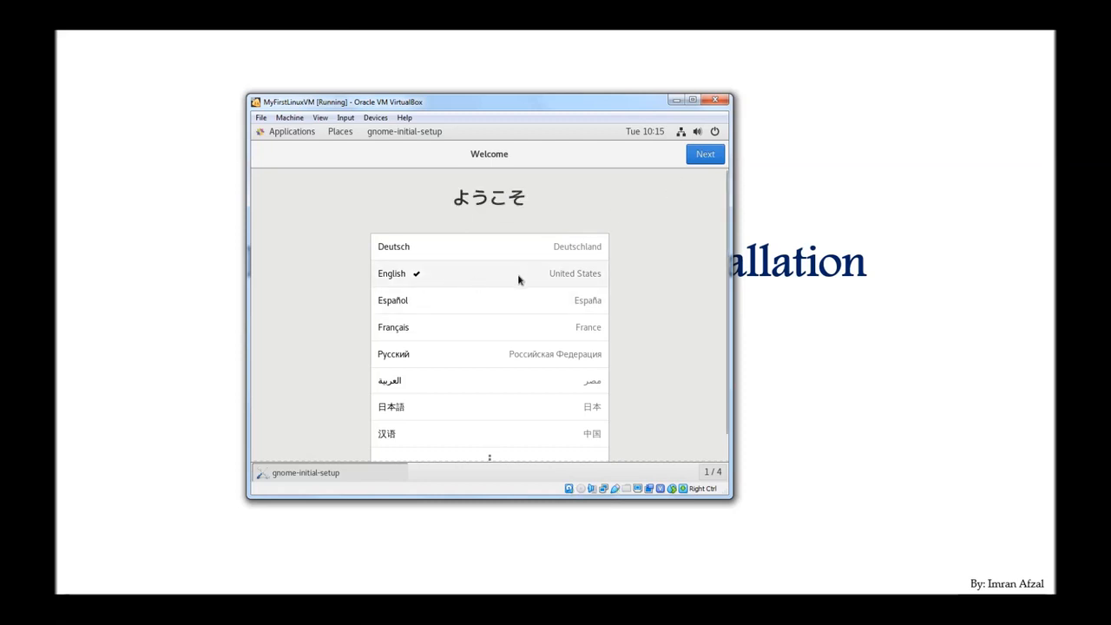
Step: Keep English and the US keyboard, turn Location Services off, skip online accounts, and start CentOS
left_click(700, 157)
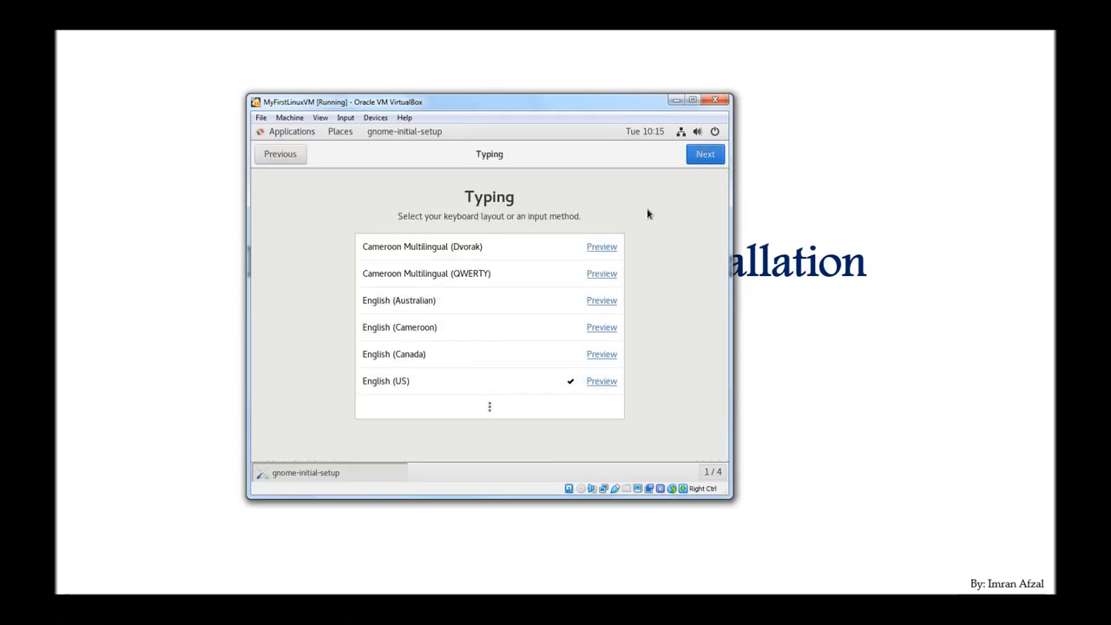
left_click(697, 156)
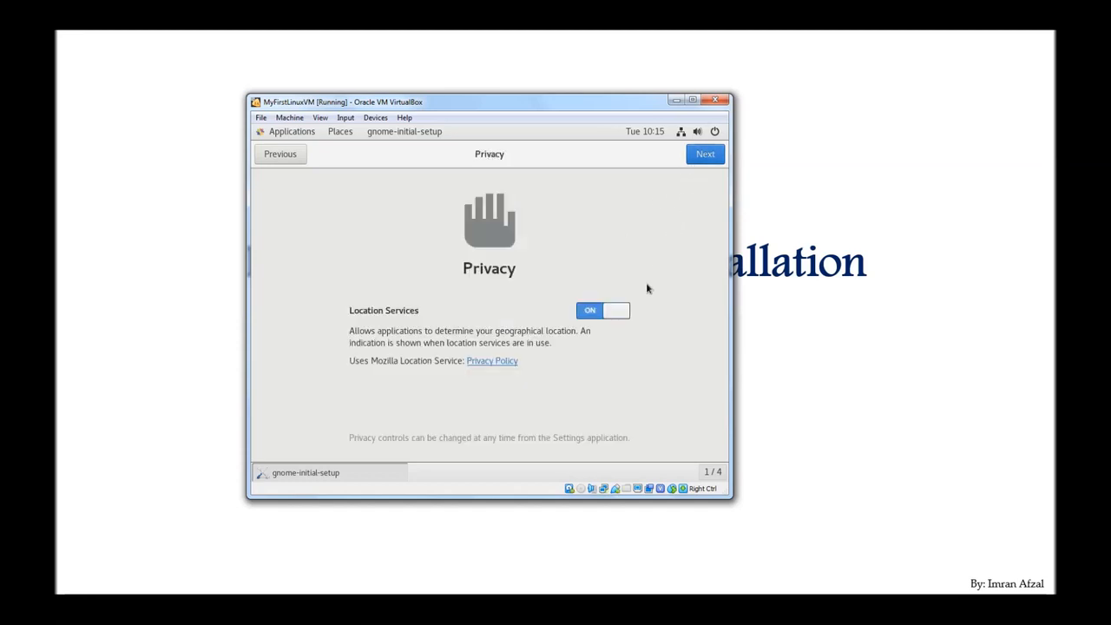
left_click(589, 315)
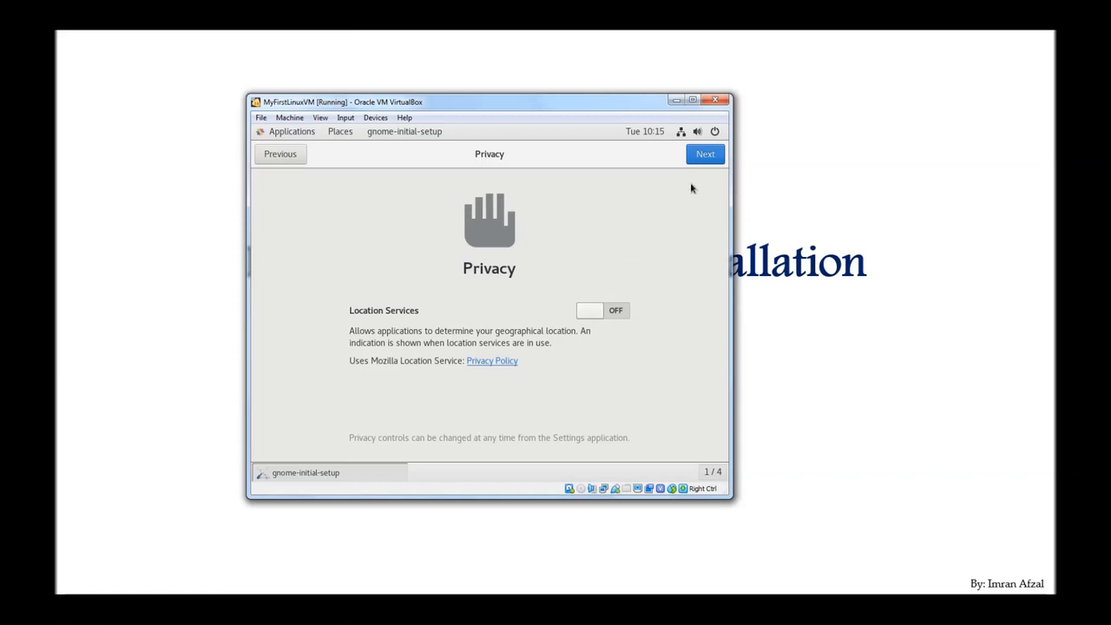
left_click(699, 155)
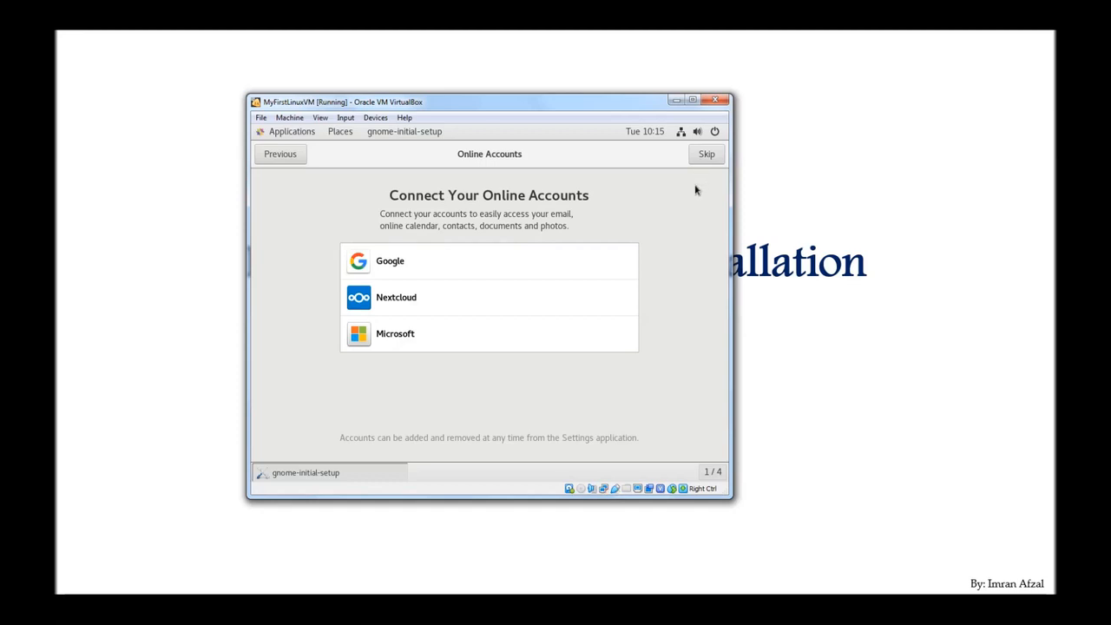
left_click(703, 157)
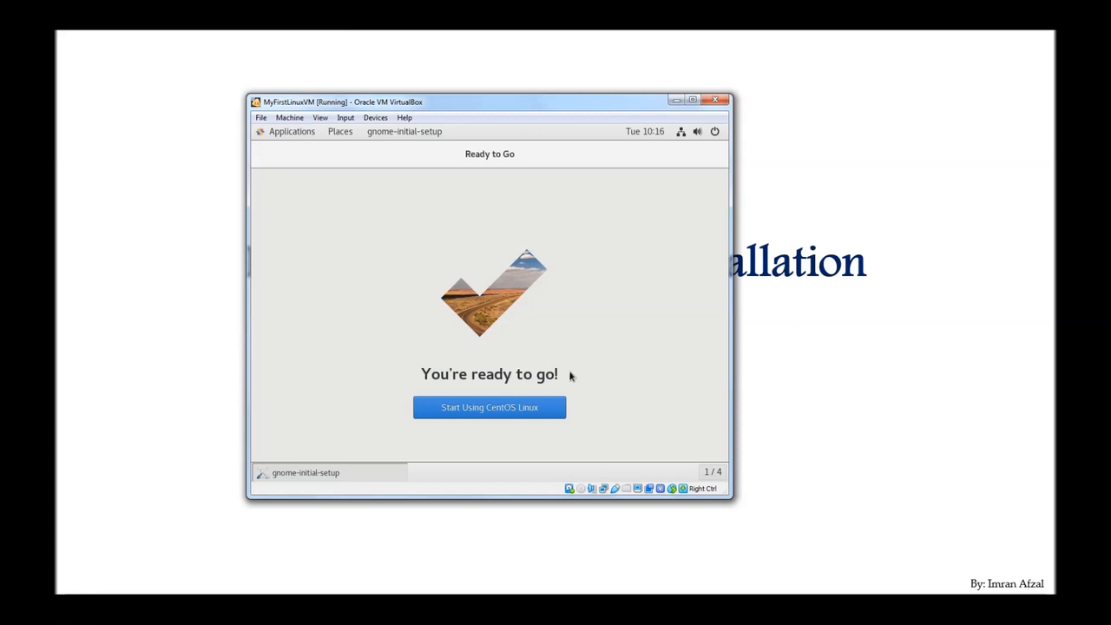
left_click(543, 418)
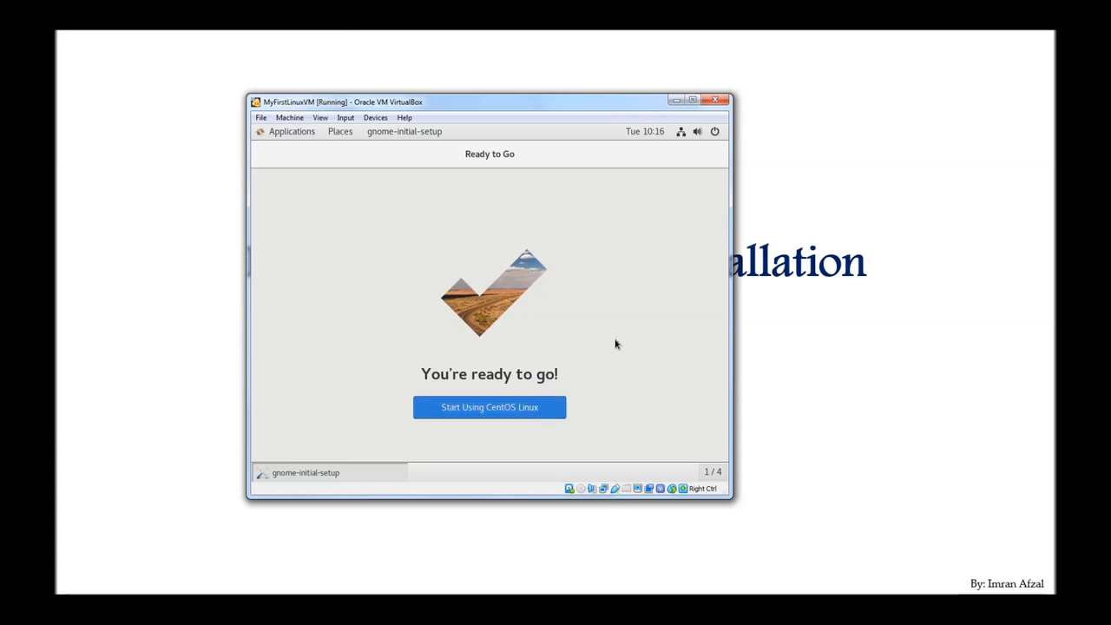
left_click(484, 418)
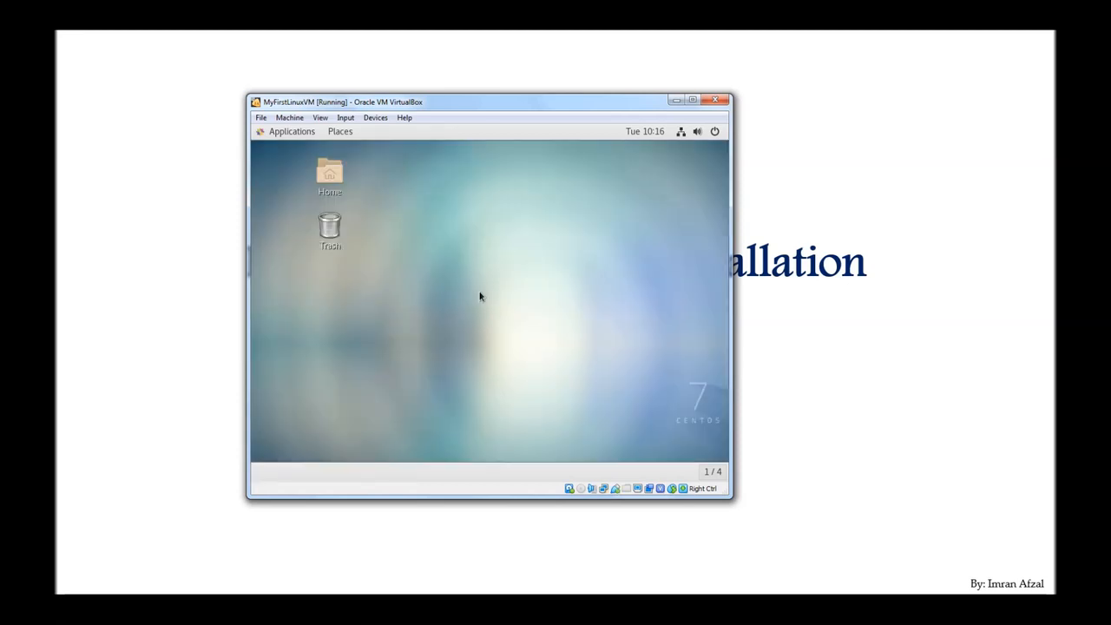
Step: Open a Terminal from the desktop menu, decline the Software Updates notice, and reposition the window
right_click(423, 212)
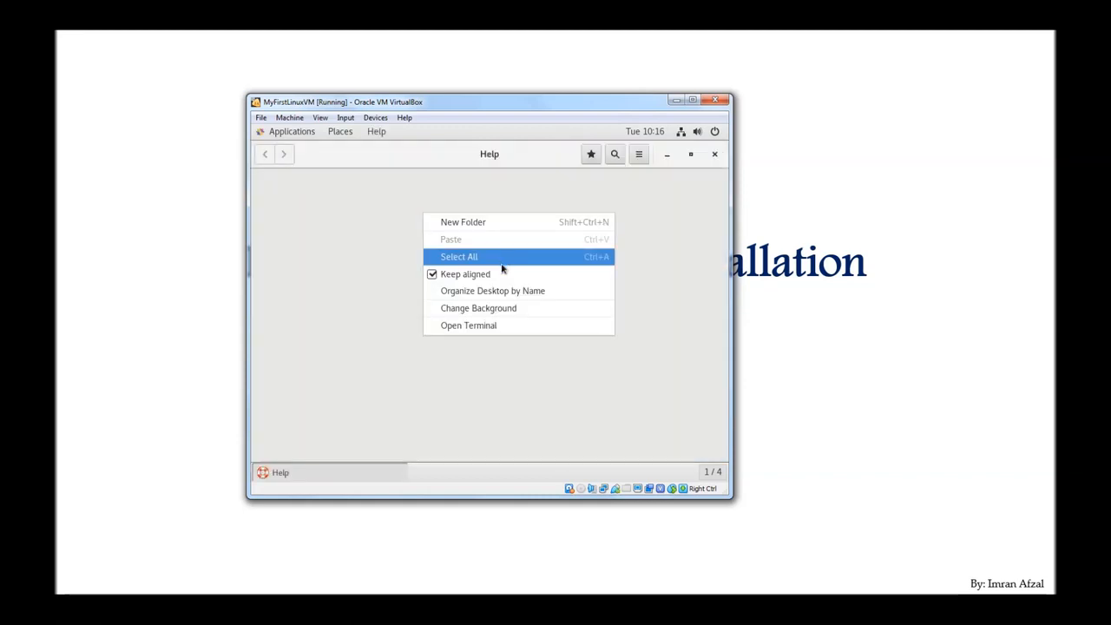
left_click(493, 327)
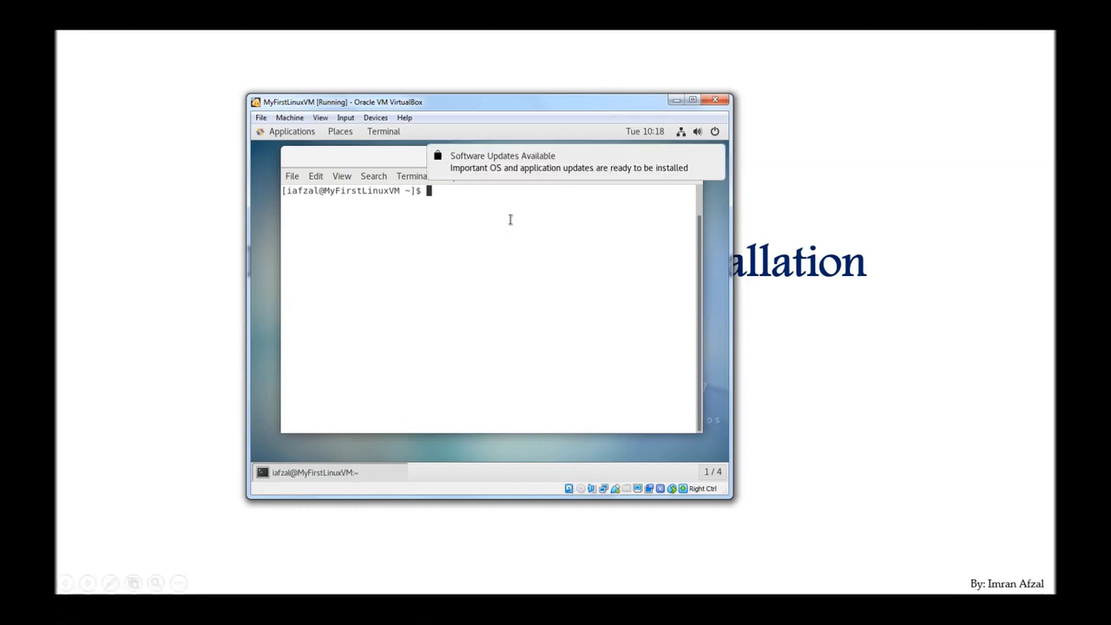
mouse_move(523, 174)
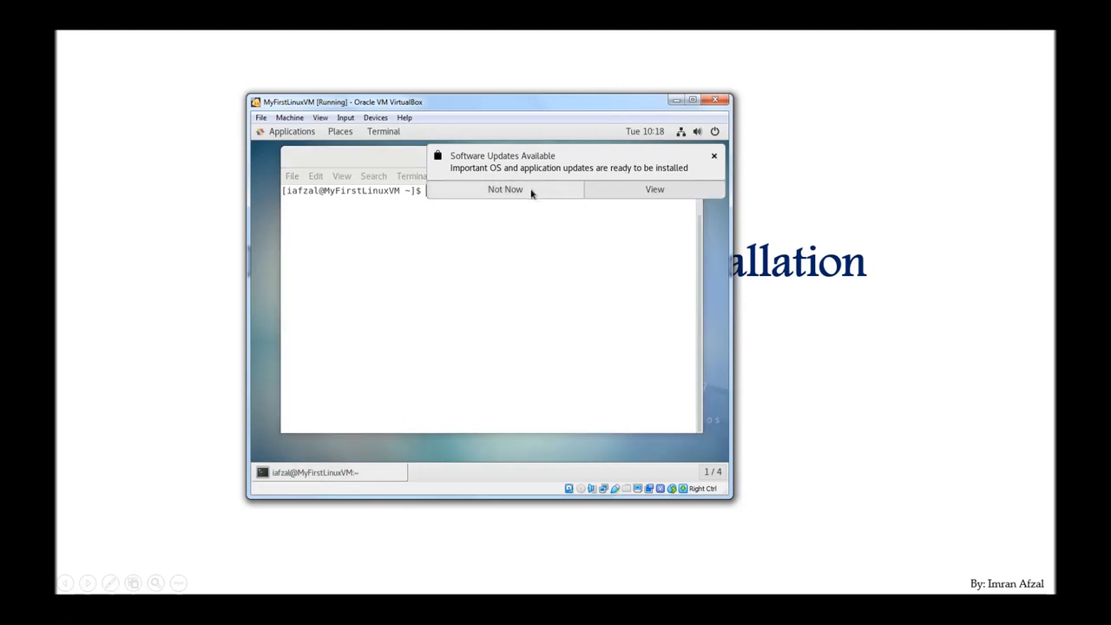
left_click(532, 192)
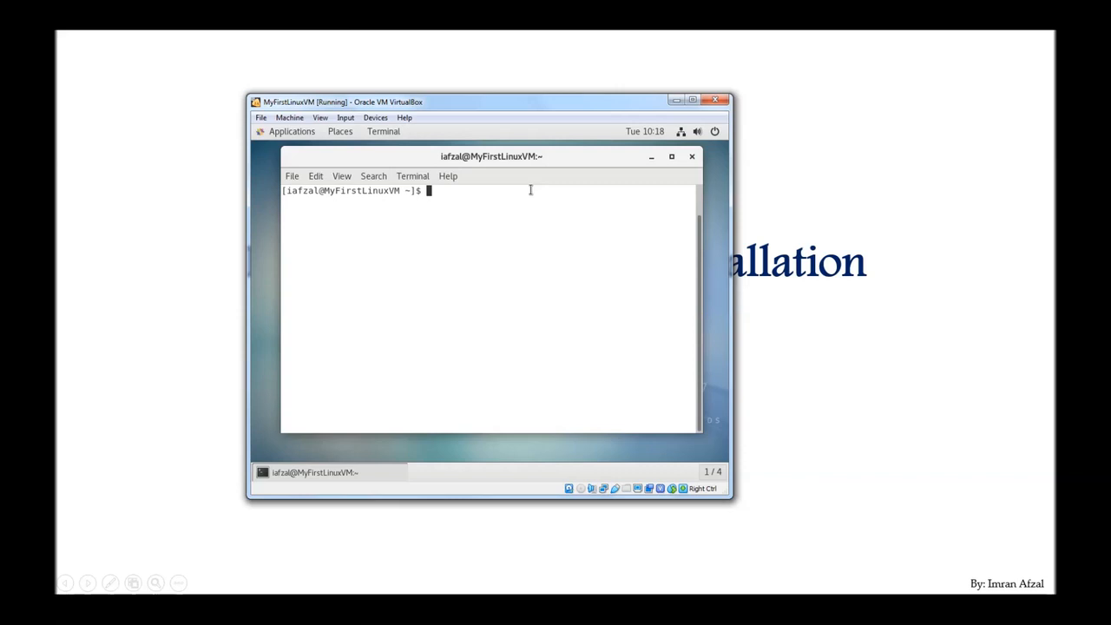
left_click_drag(525, 167, 516, 176)
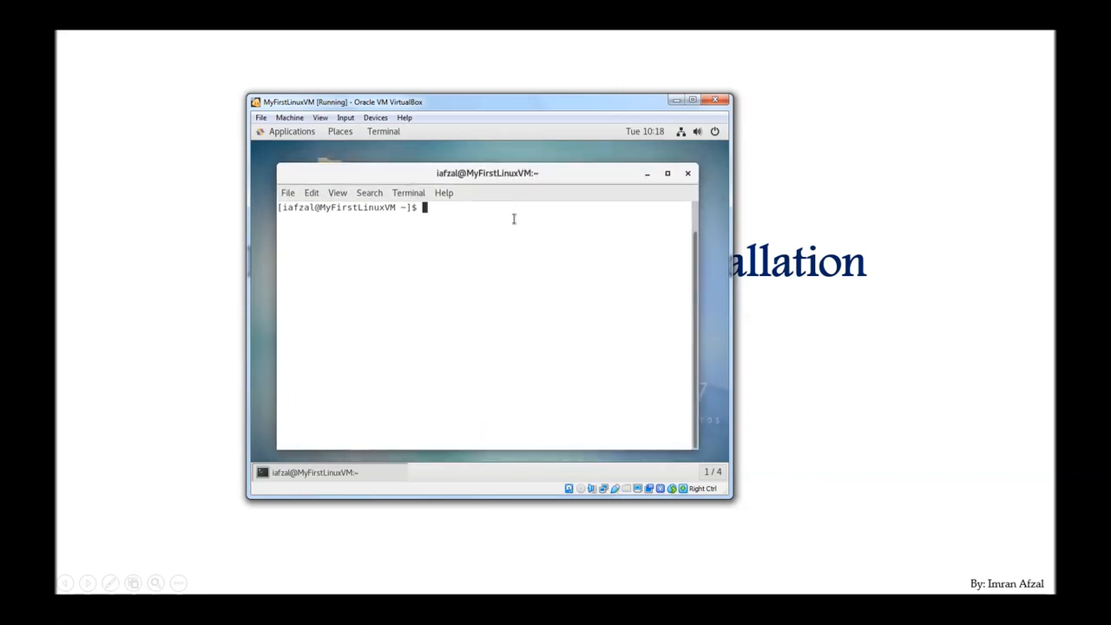